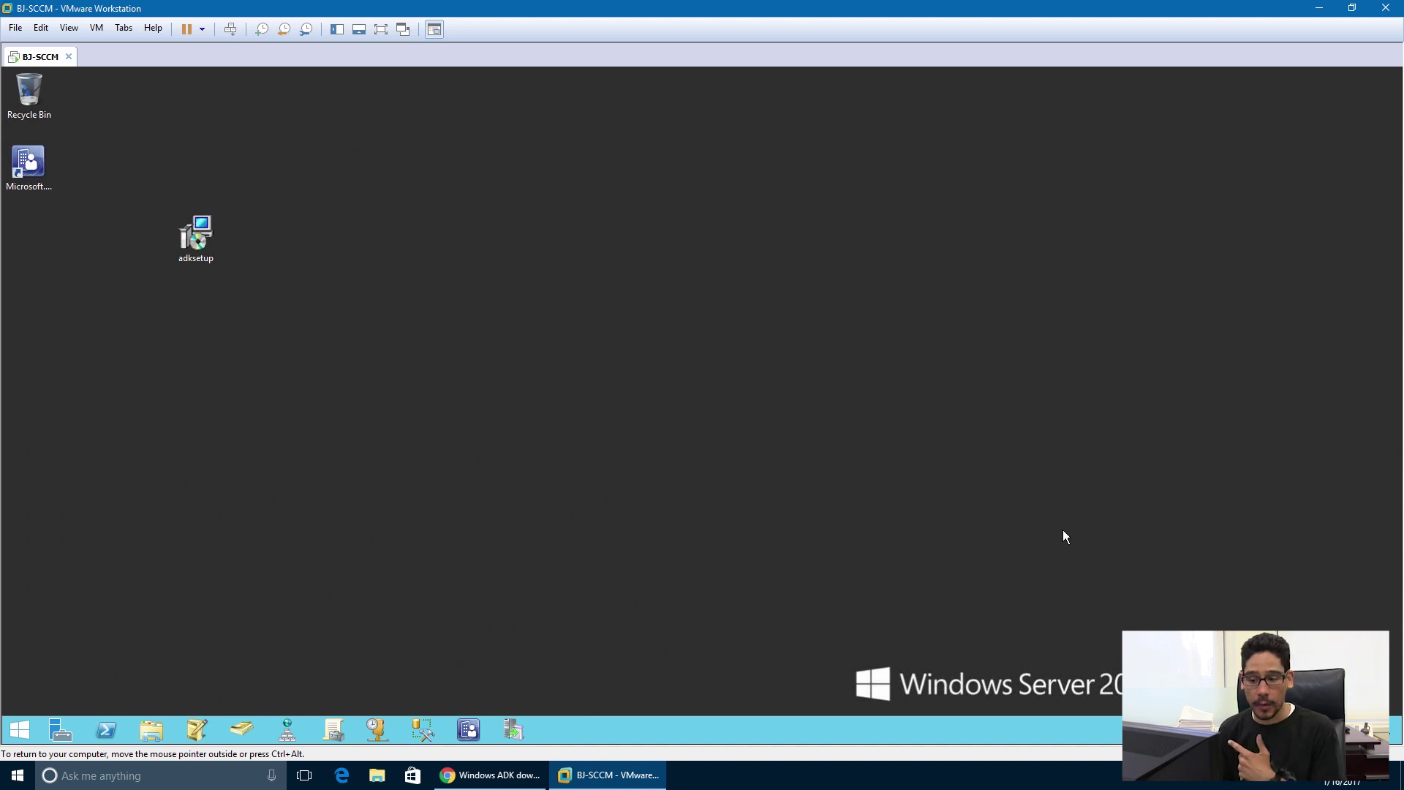
- Bring up Chrome's Windows ADK download page listing the Windows 10 1607 and 1511 kits
click(490, 775)
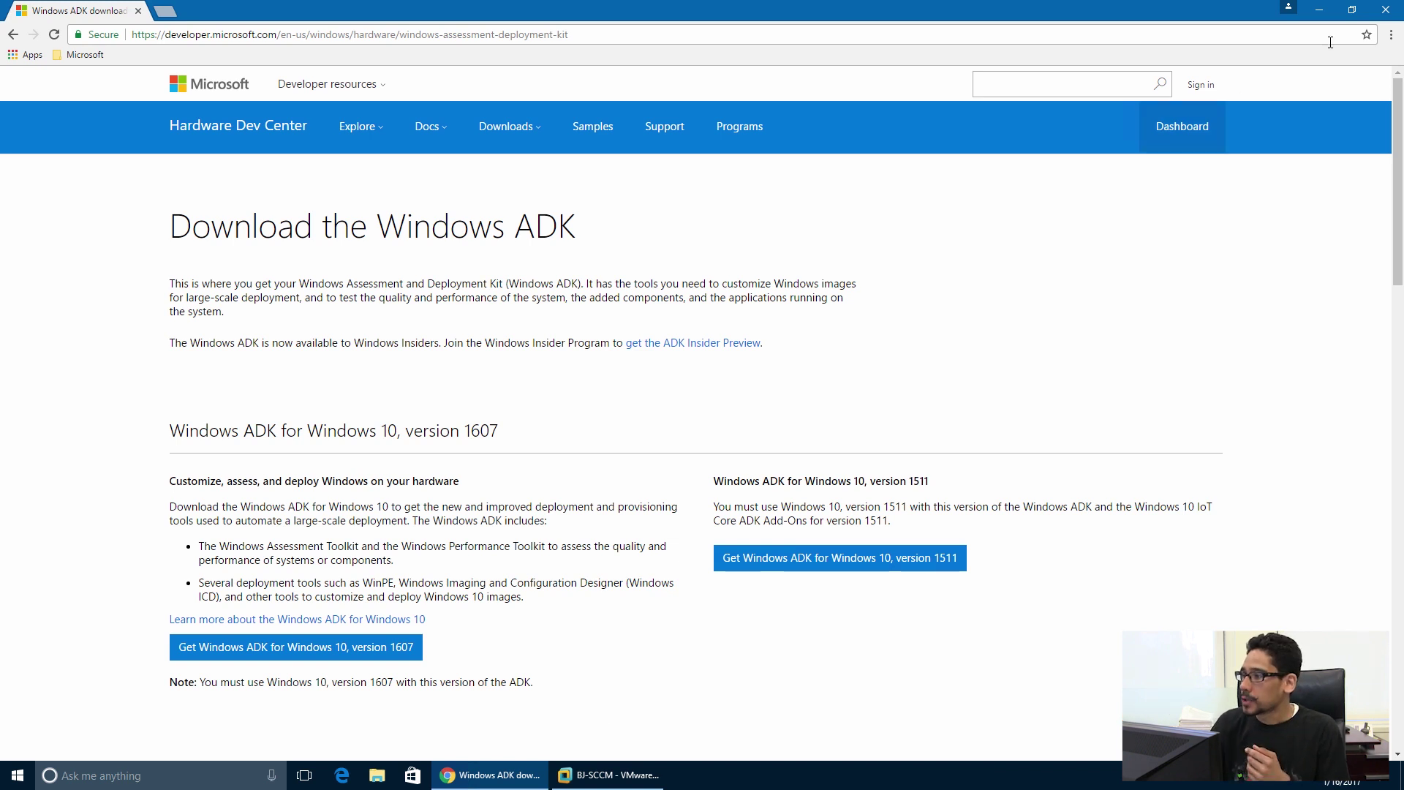
- Return to the BJ-SCCM desktop and open Programs and Features from Control Panel
click(1325, 13)
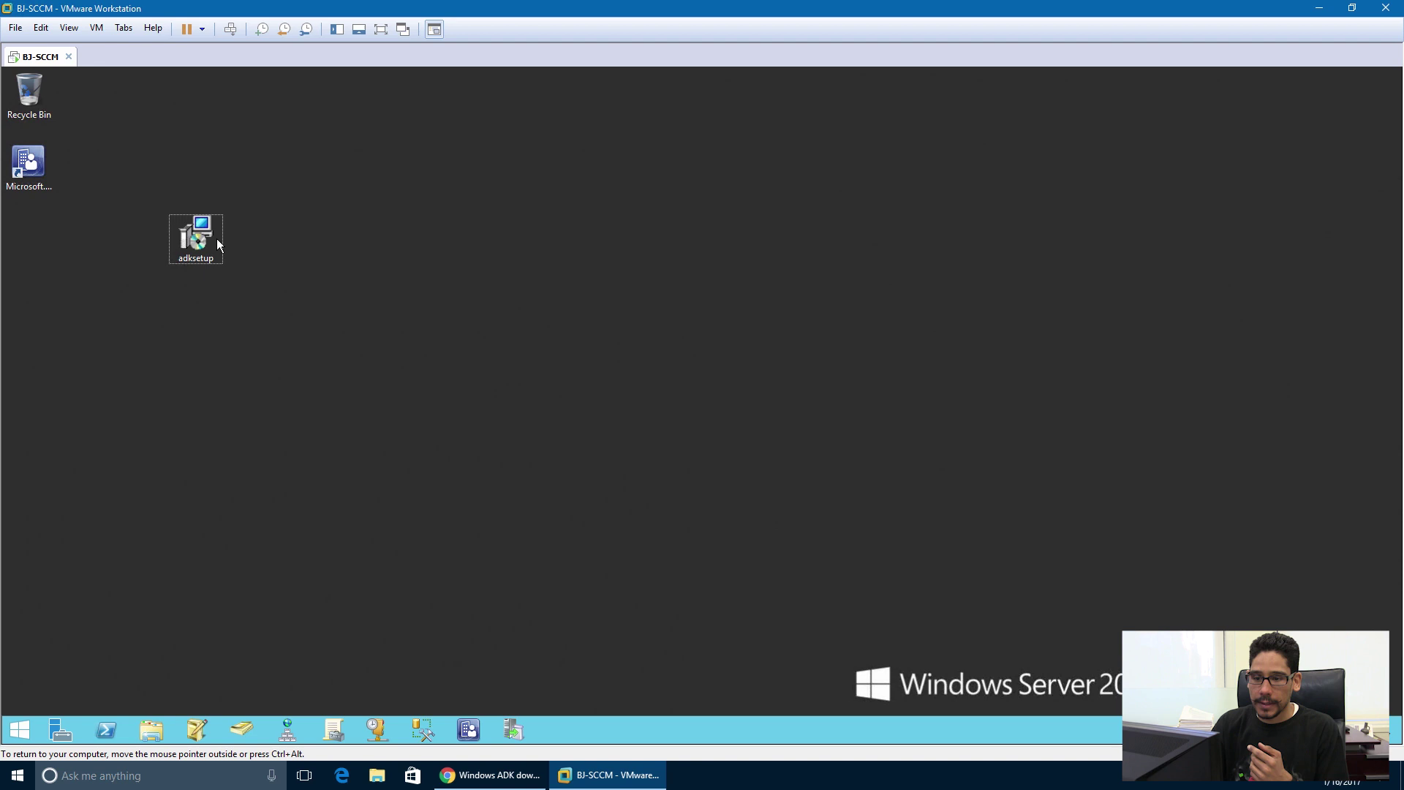
click(196, 238)
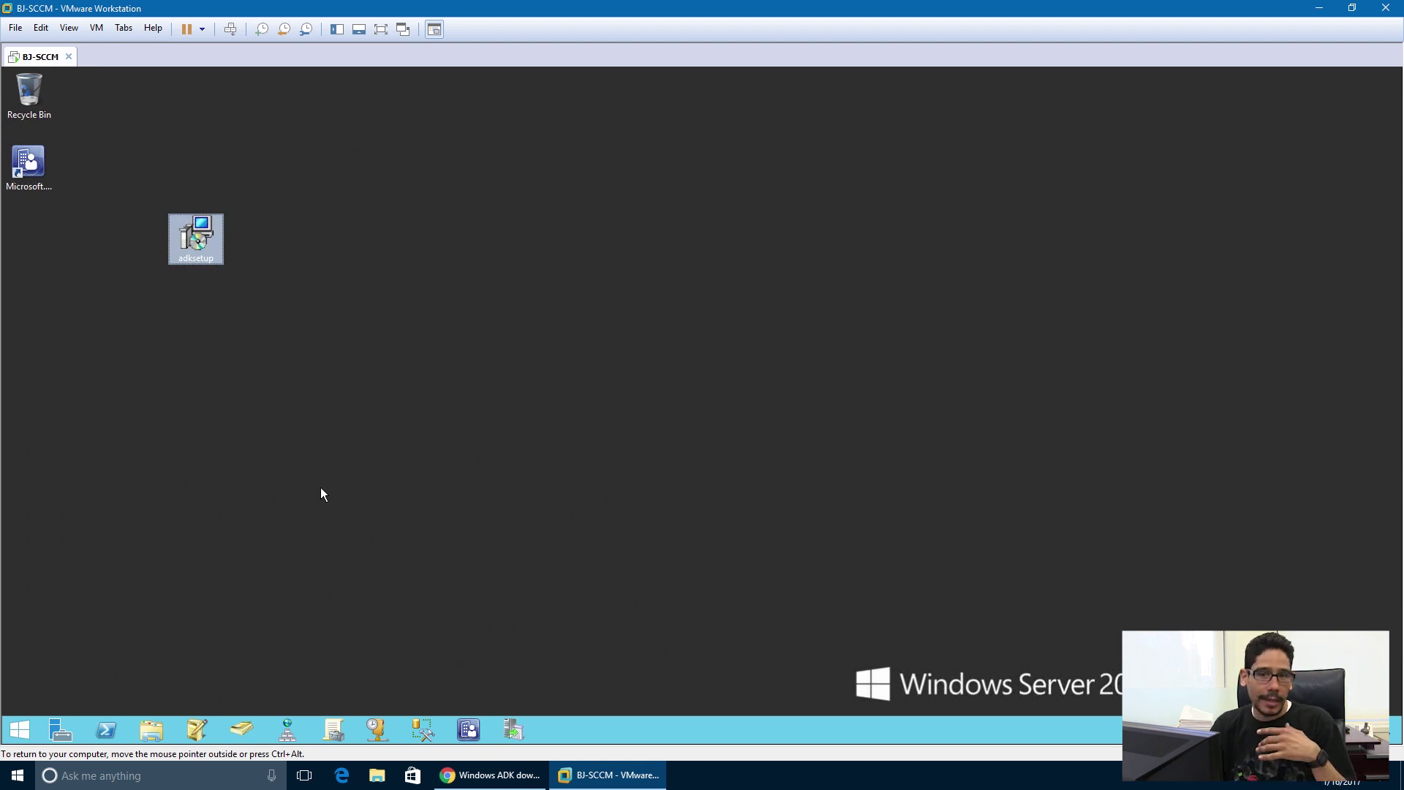
right_click(20, 728)
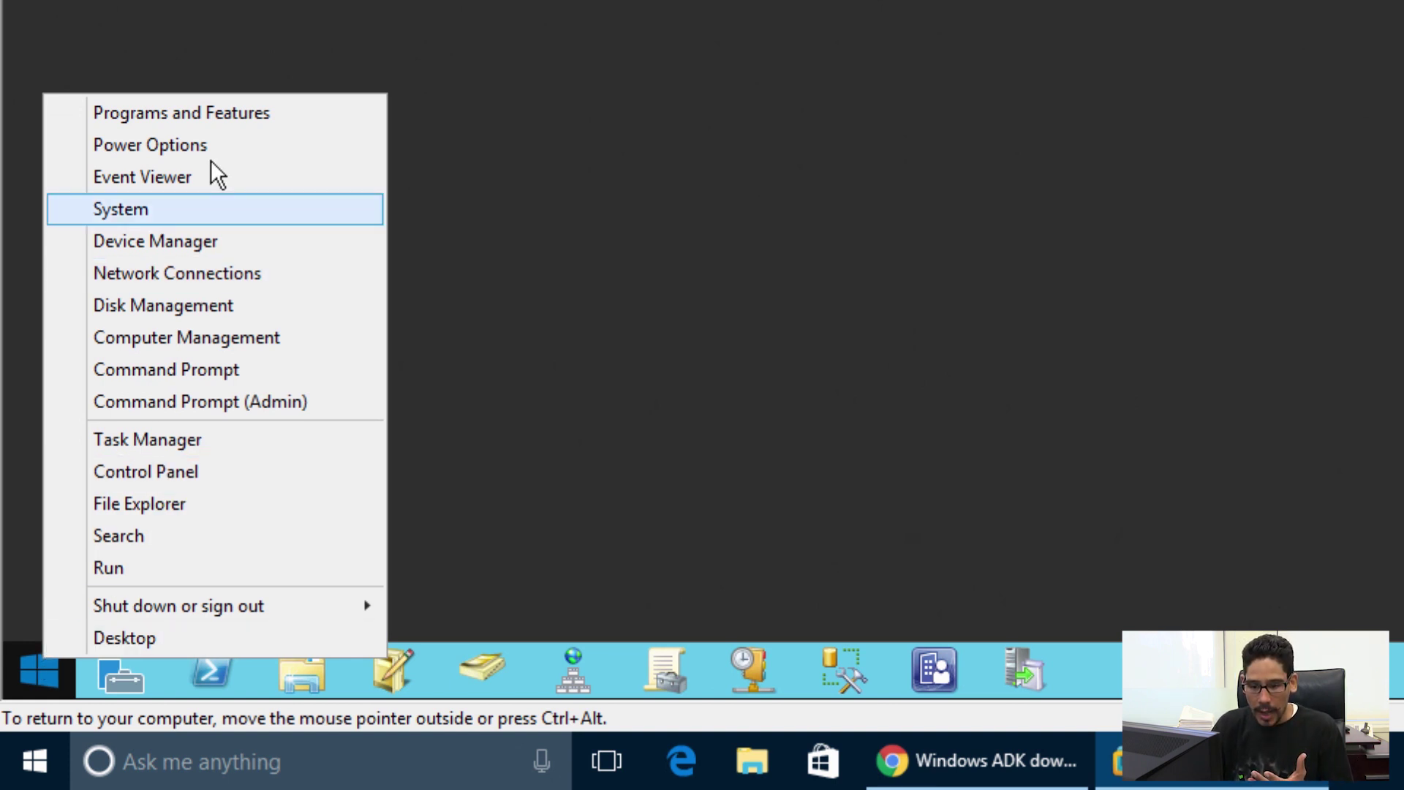
click(195, 472)
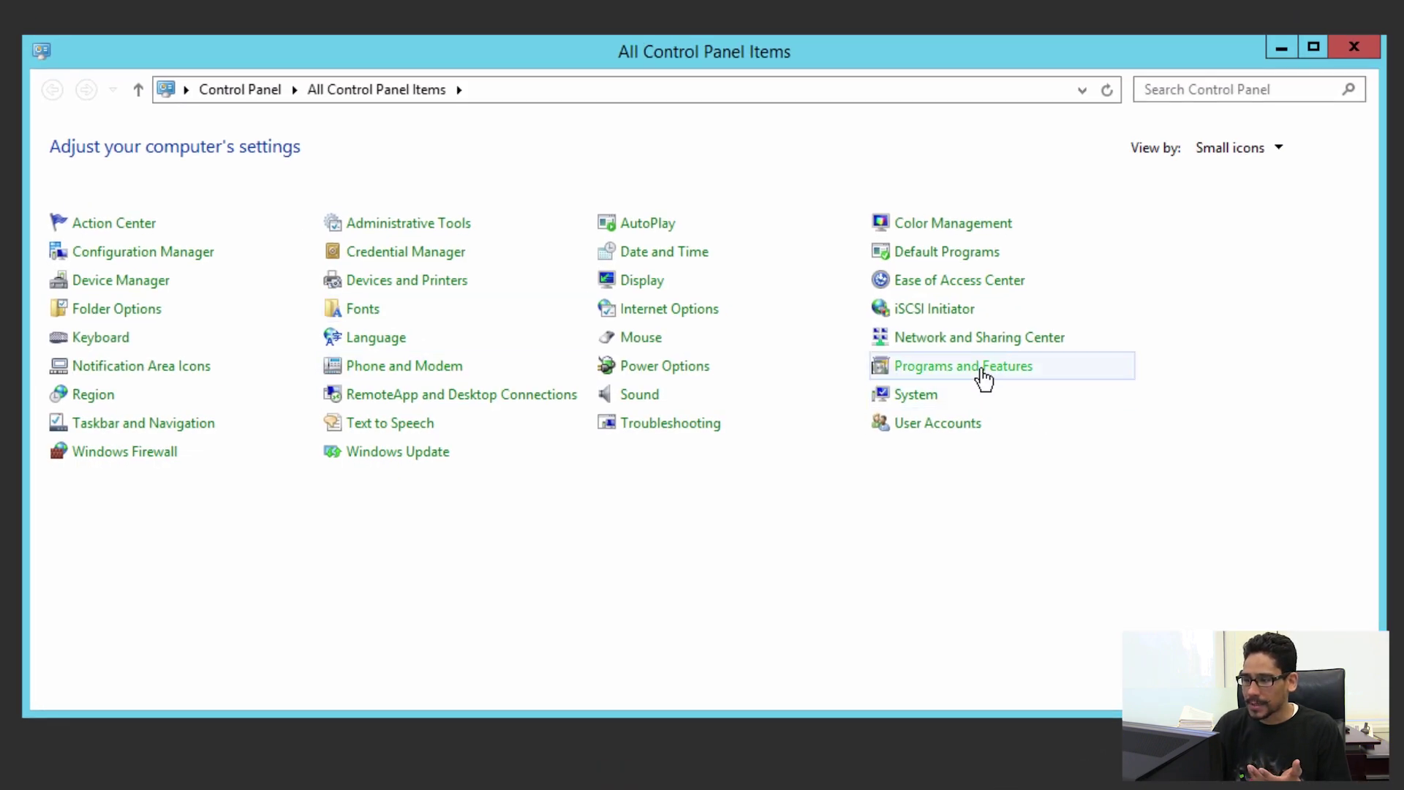
click(984, 378)
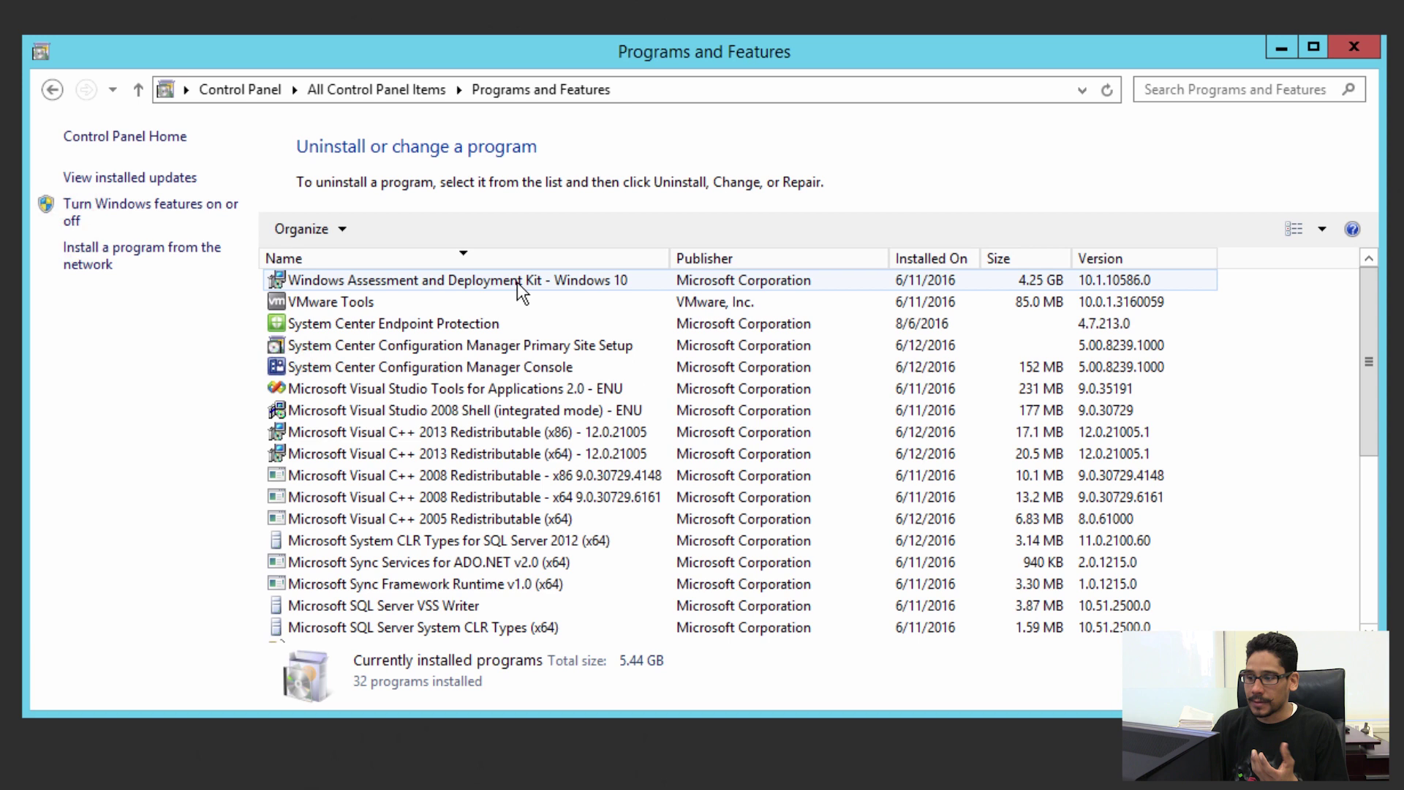
- Uninstall Windows ADK 10.1.10586.0 after checking the adksetup version, then close Programs and Features
click(516, 282)
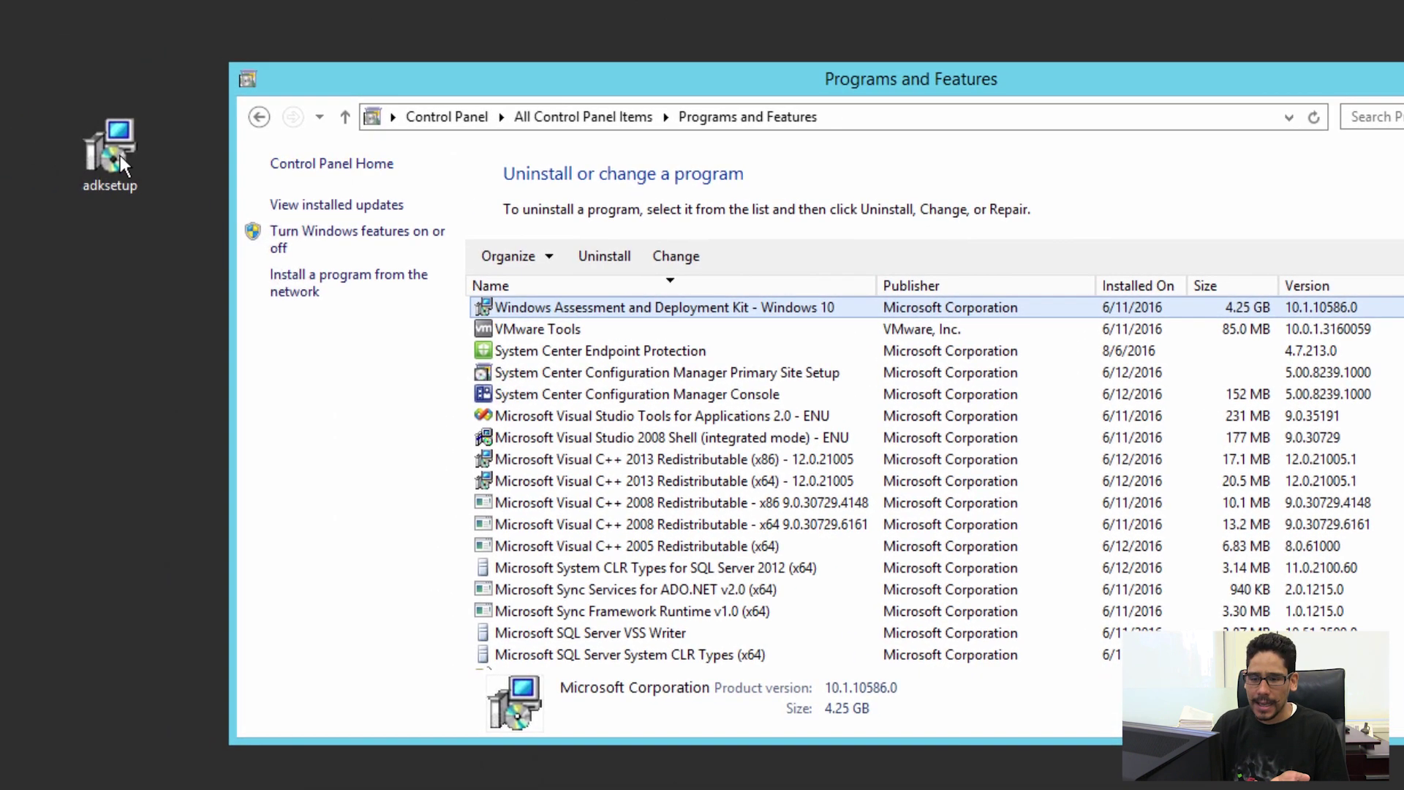
click(114, 156)
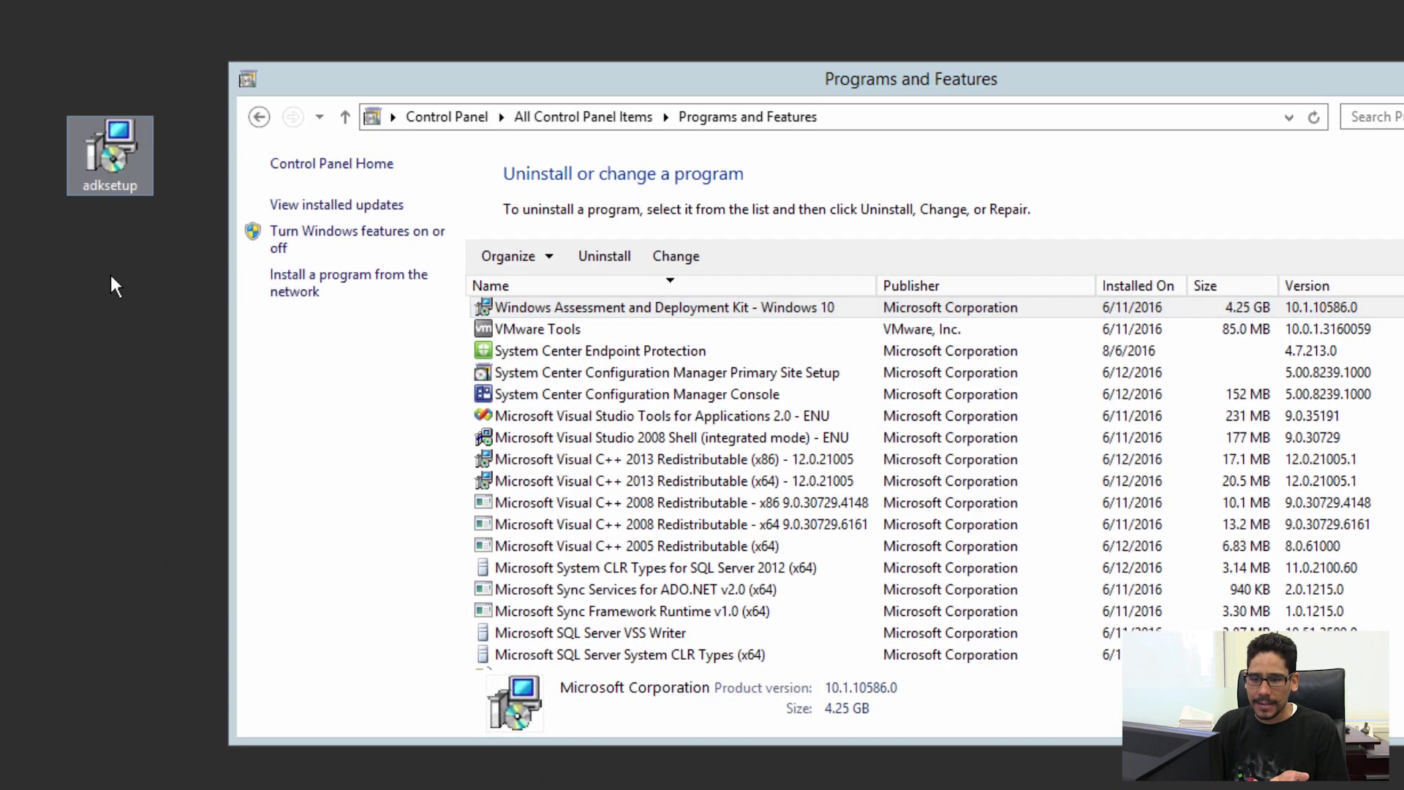
mouse_move(102, 165)
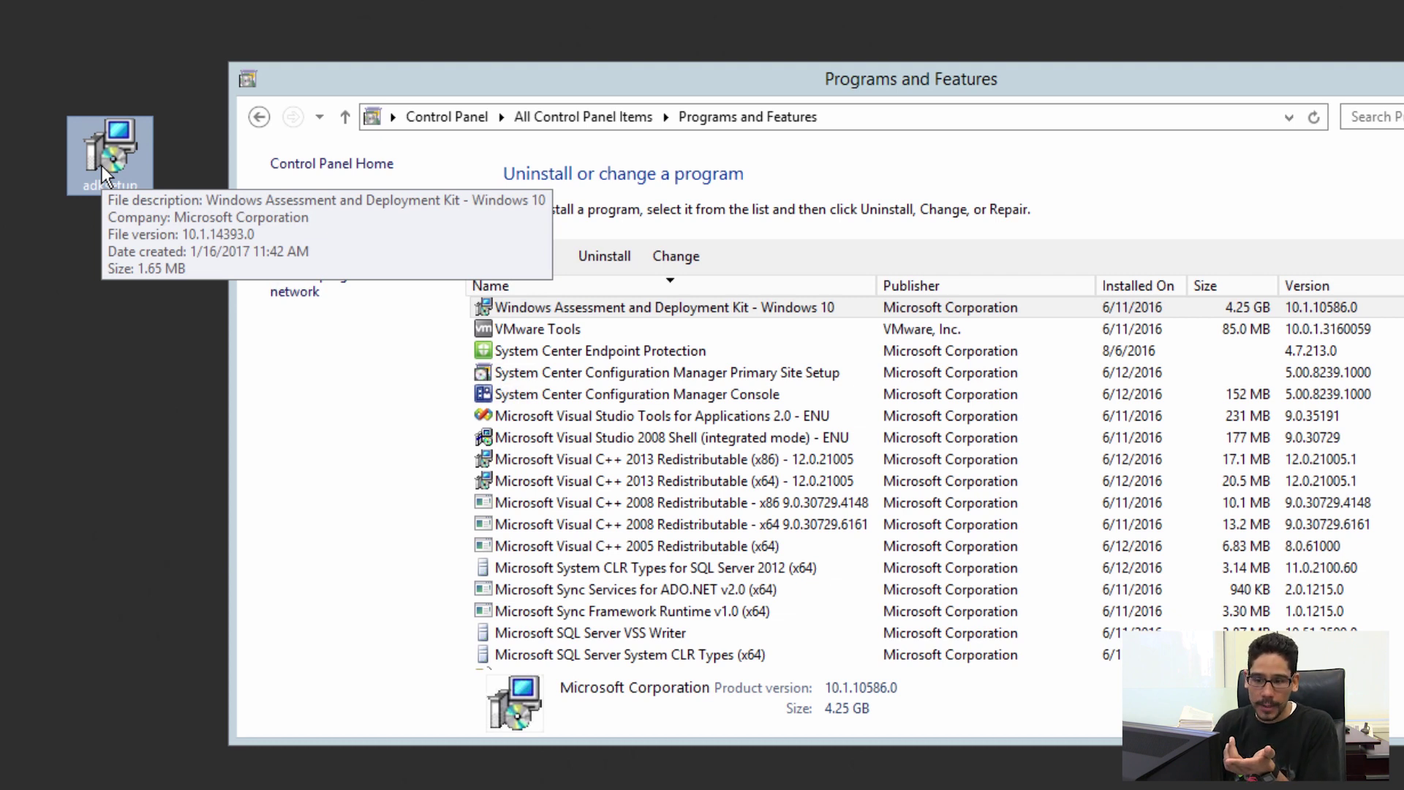
click(958, 72)
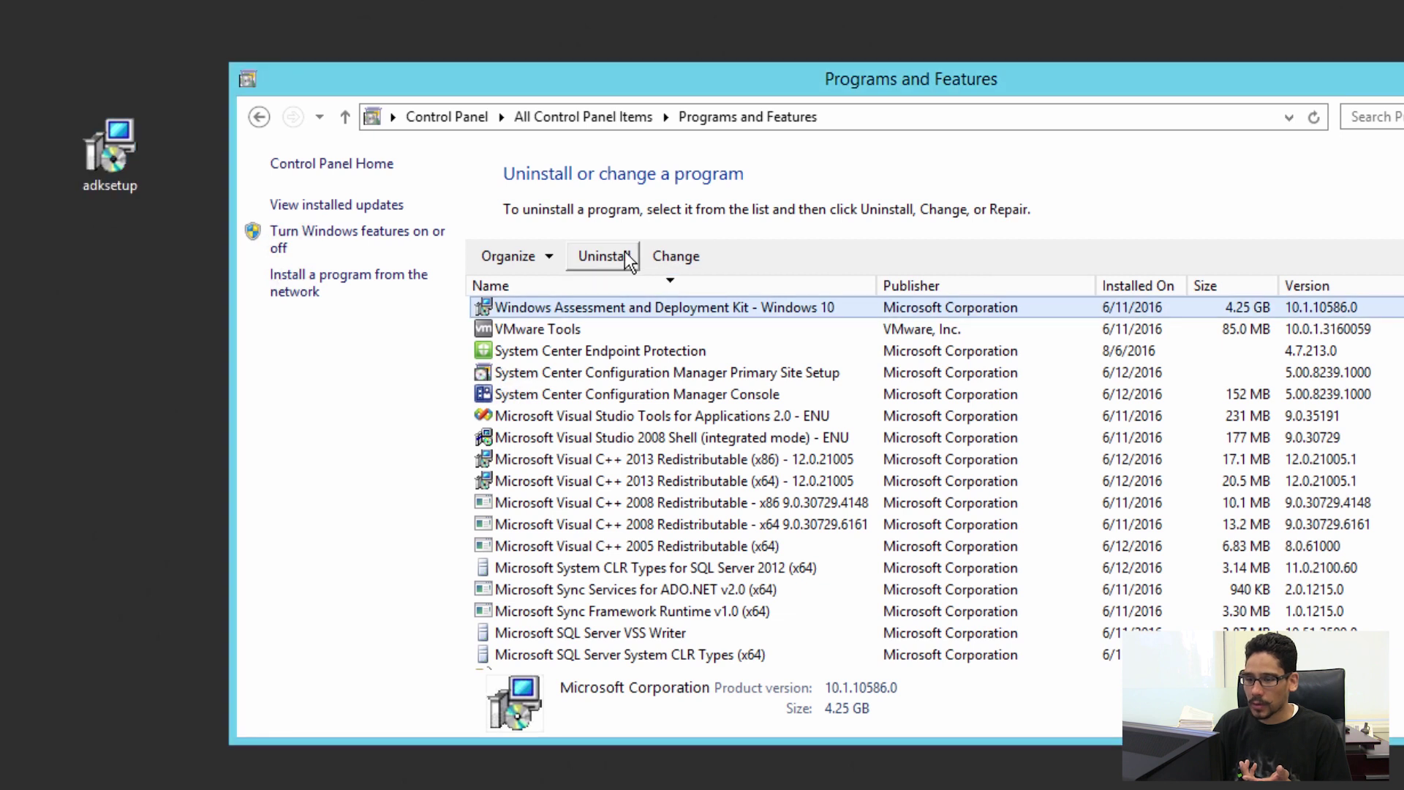
click(622, 256)
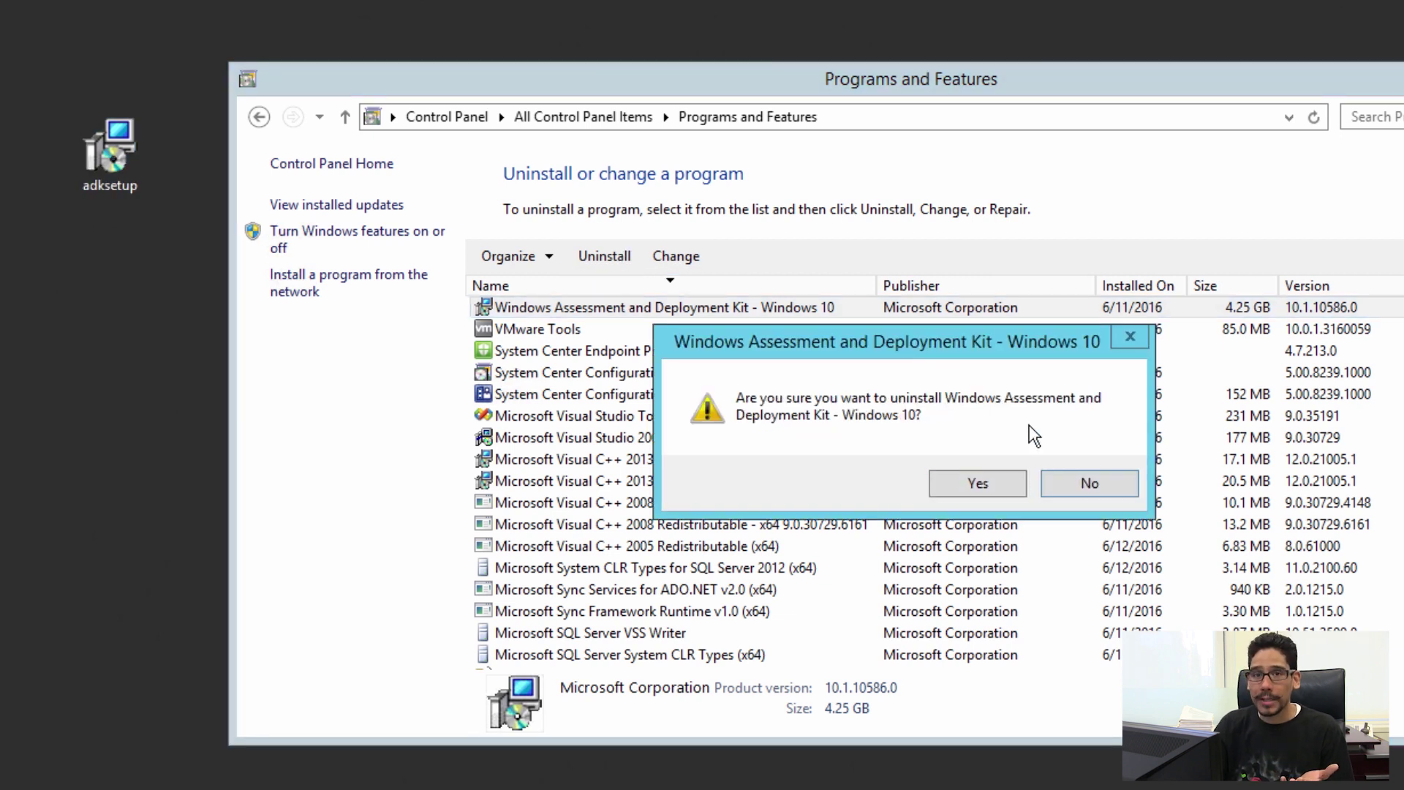
click(978, 483)
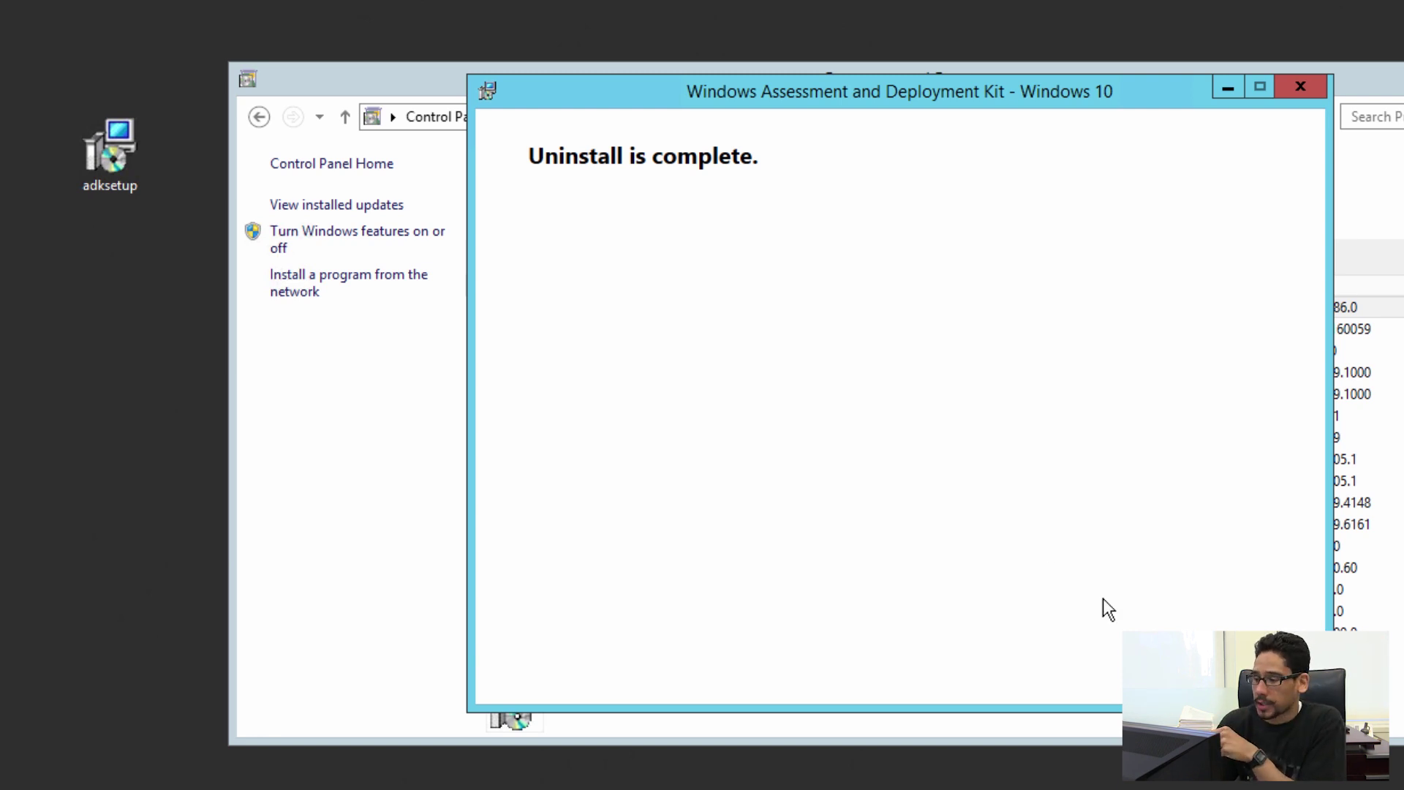
key(Return)
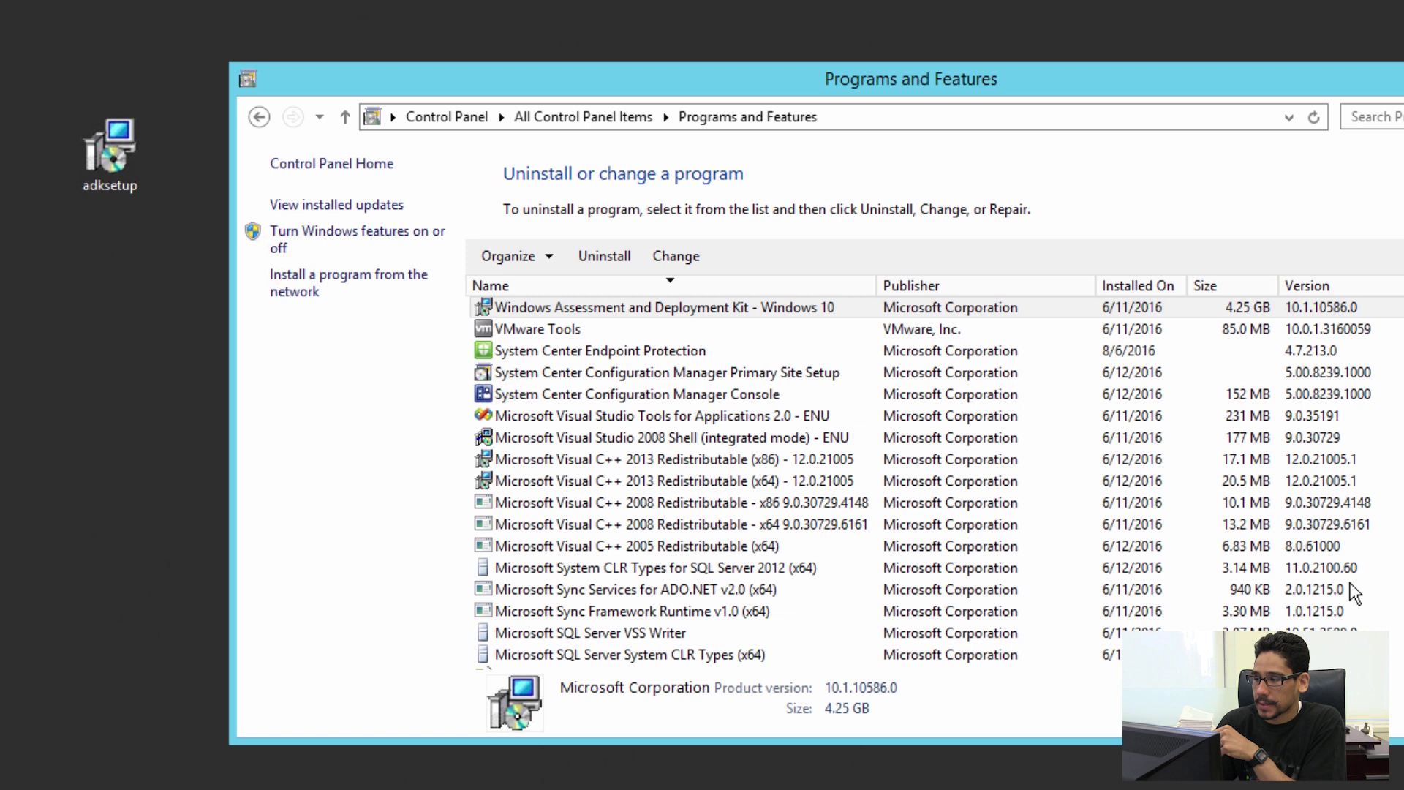
- Install Windows ADK 10.1.14393.0 to the default path, declining usage data and keeping default features
key(alt+F4)
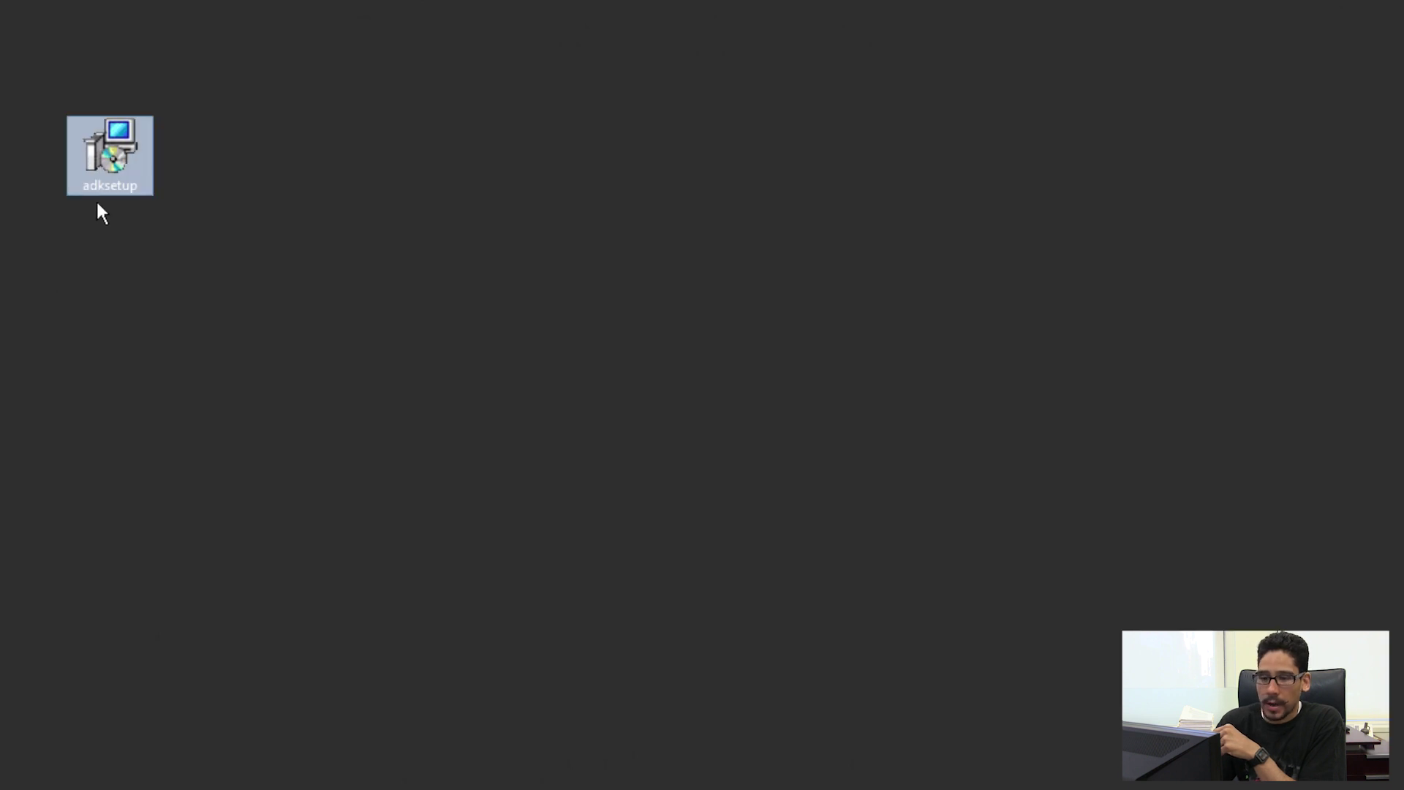
double_click(111, 163)
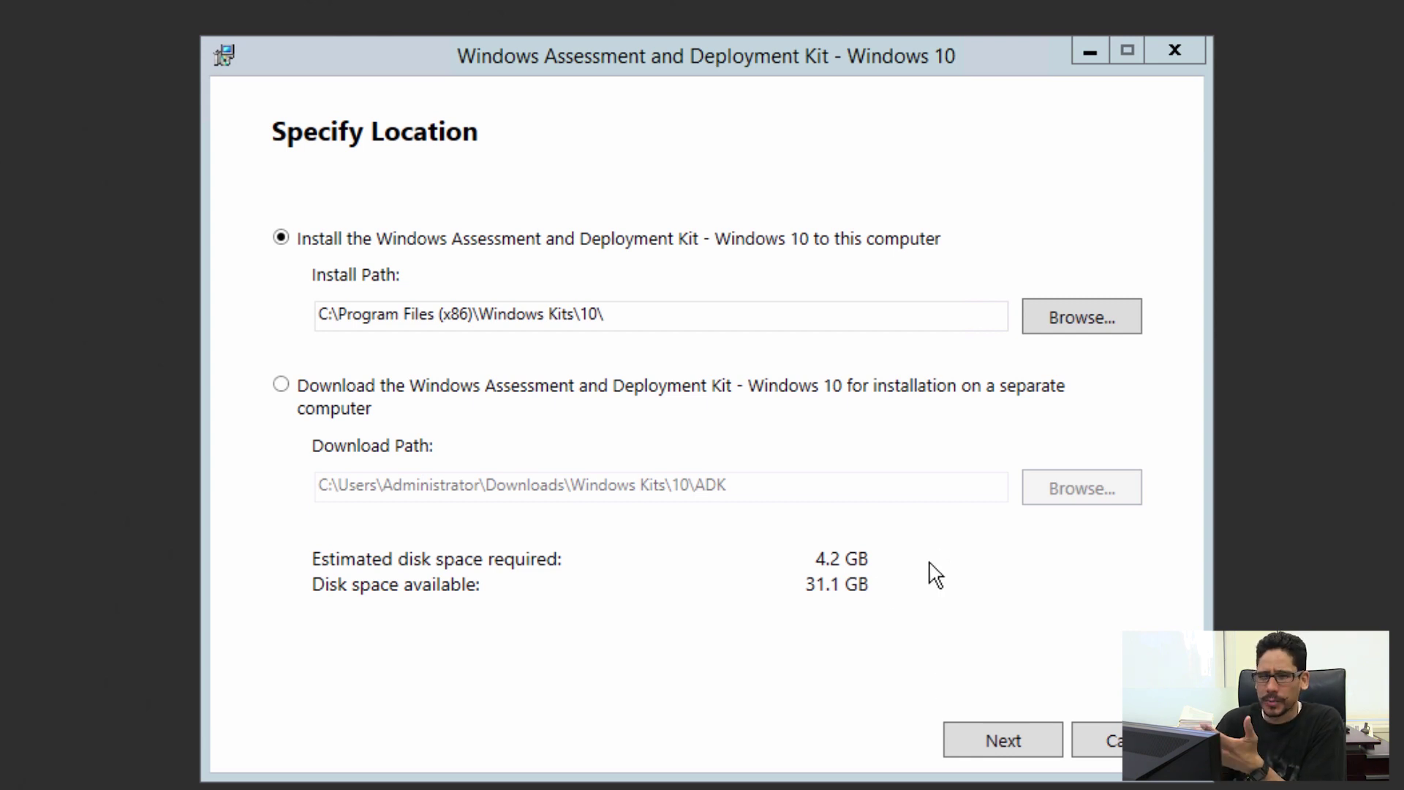
click(1005, 746)
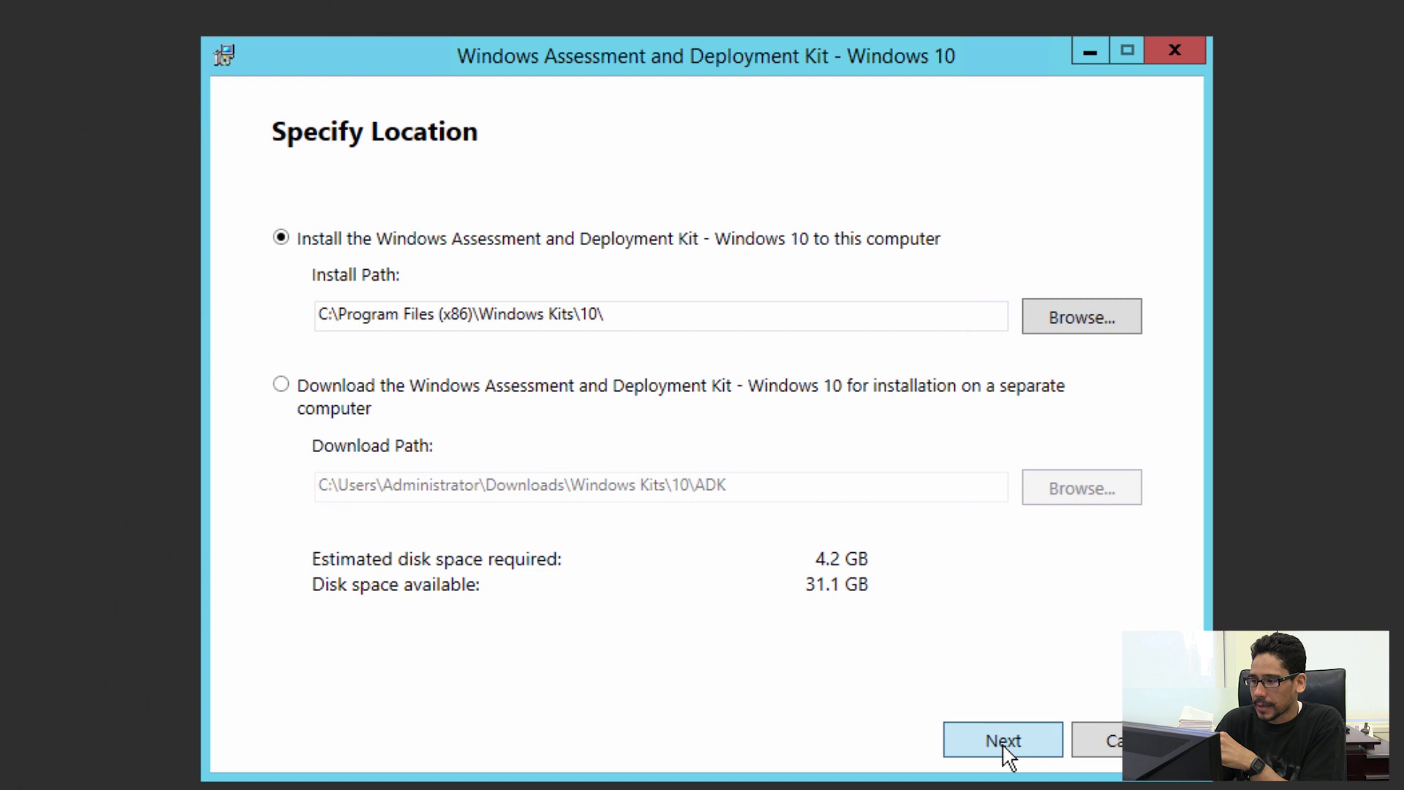
click(1004, 743)
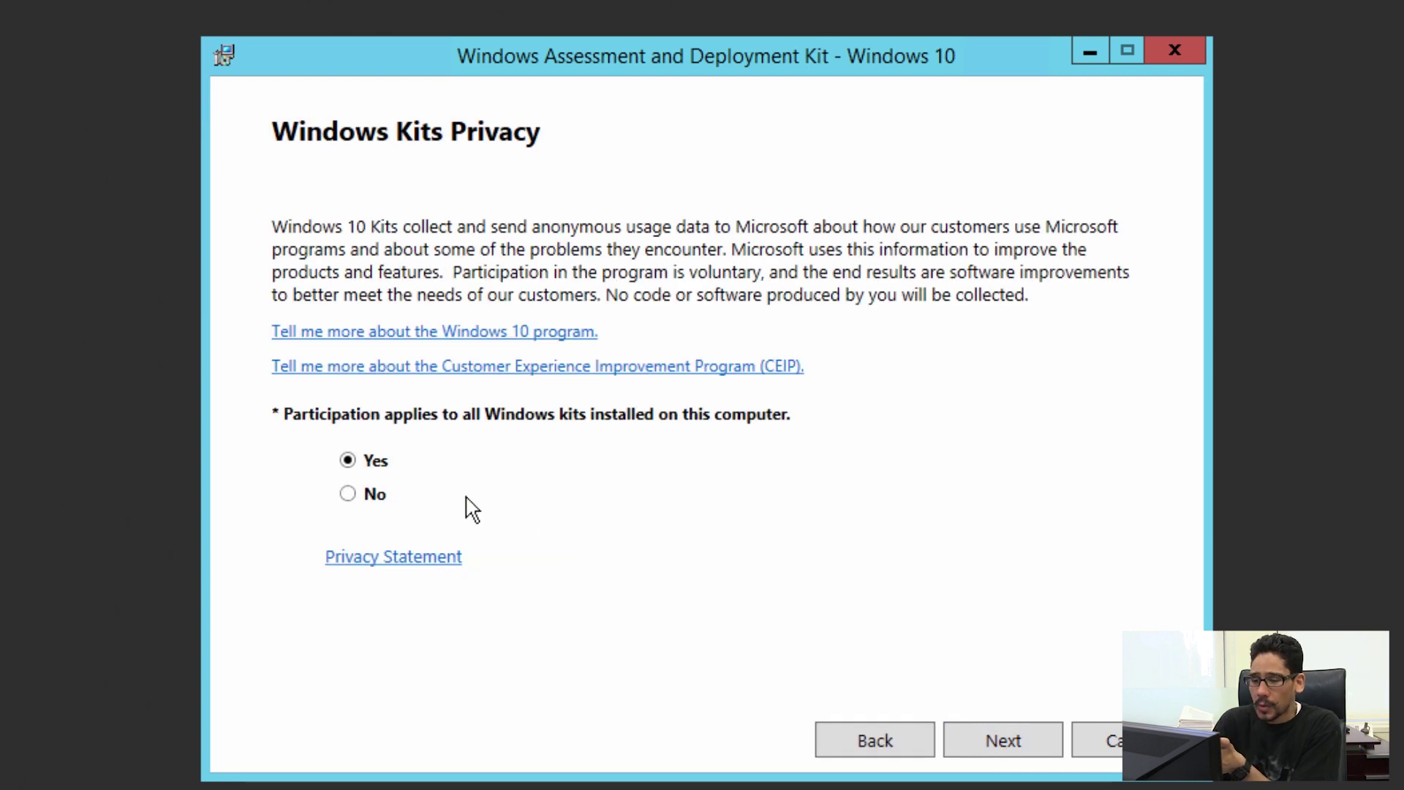
click(349, 495)
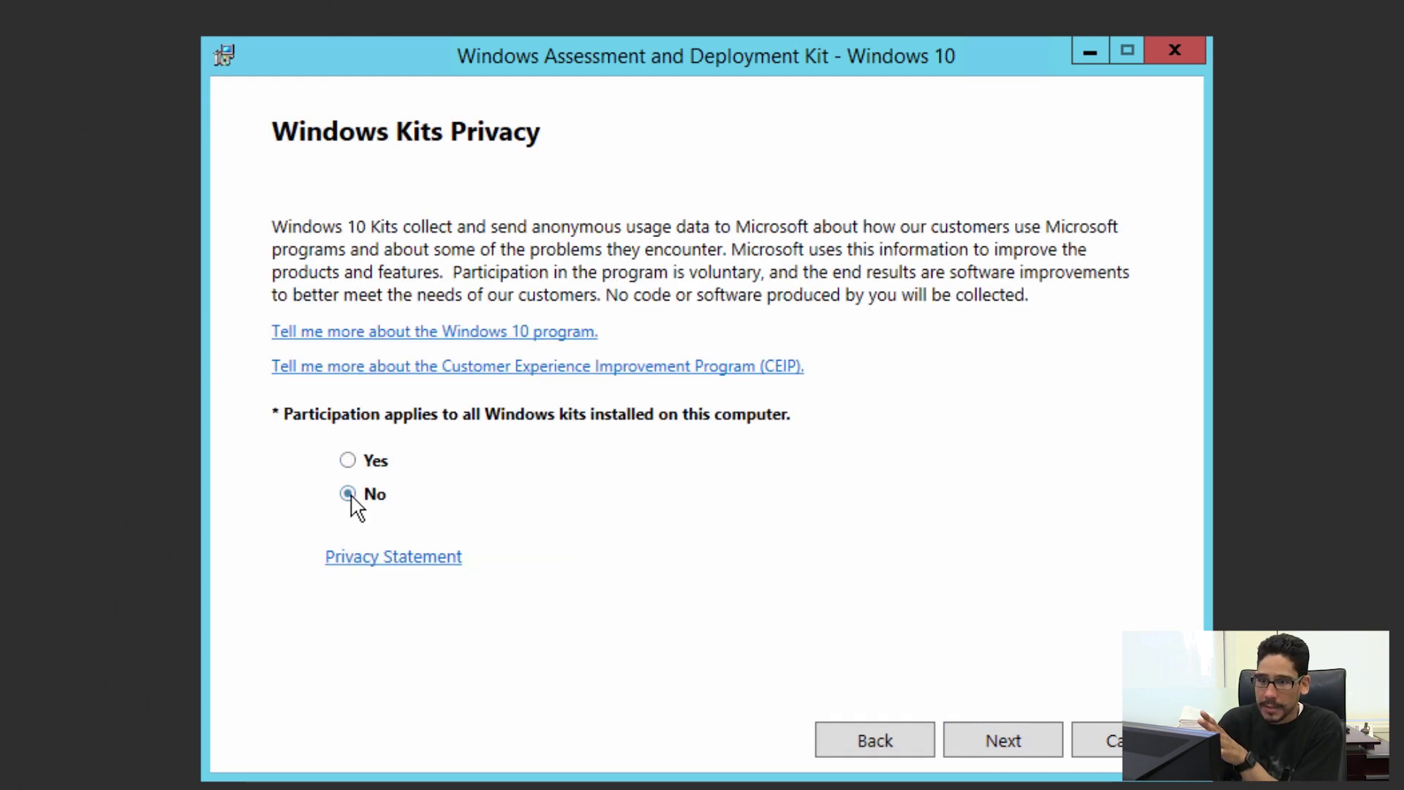
click(986, 725)
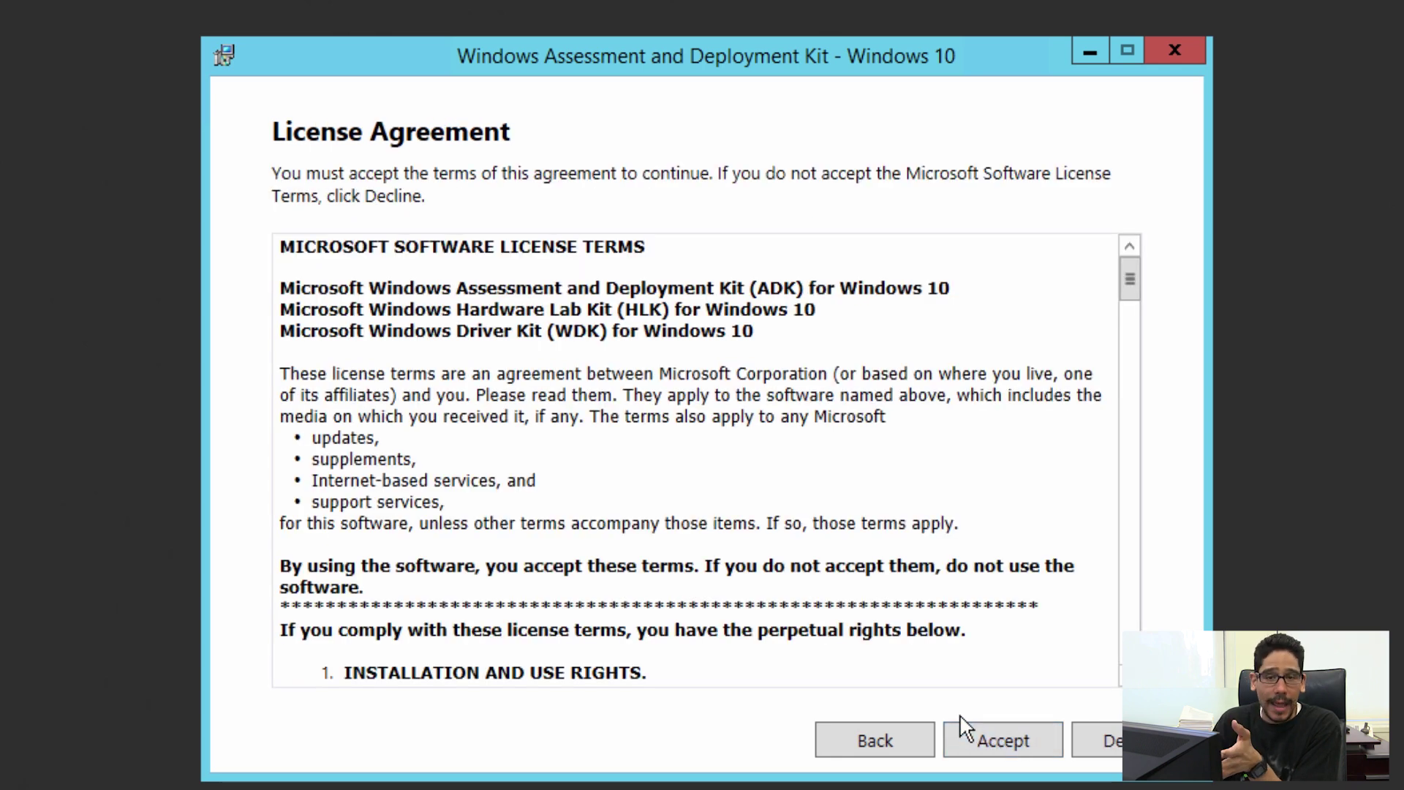
click(1025, 741)
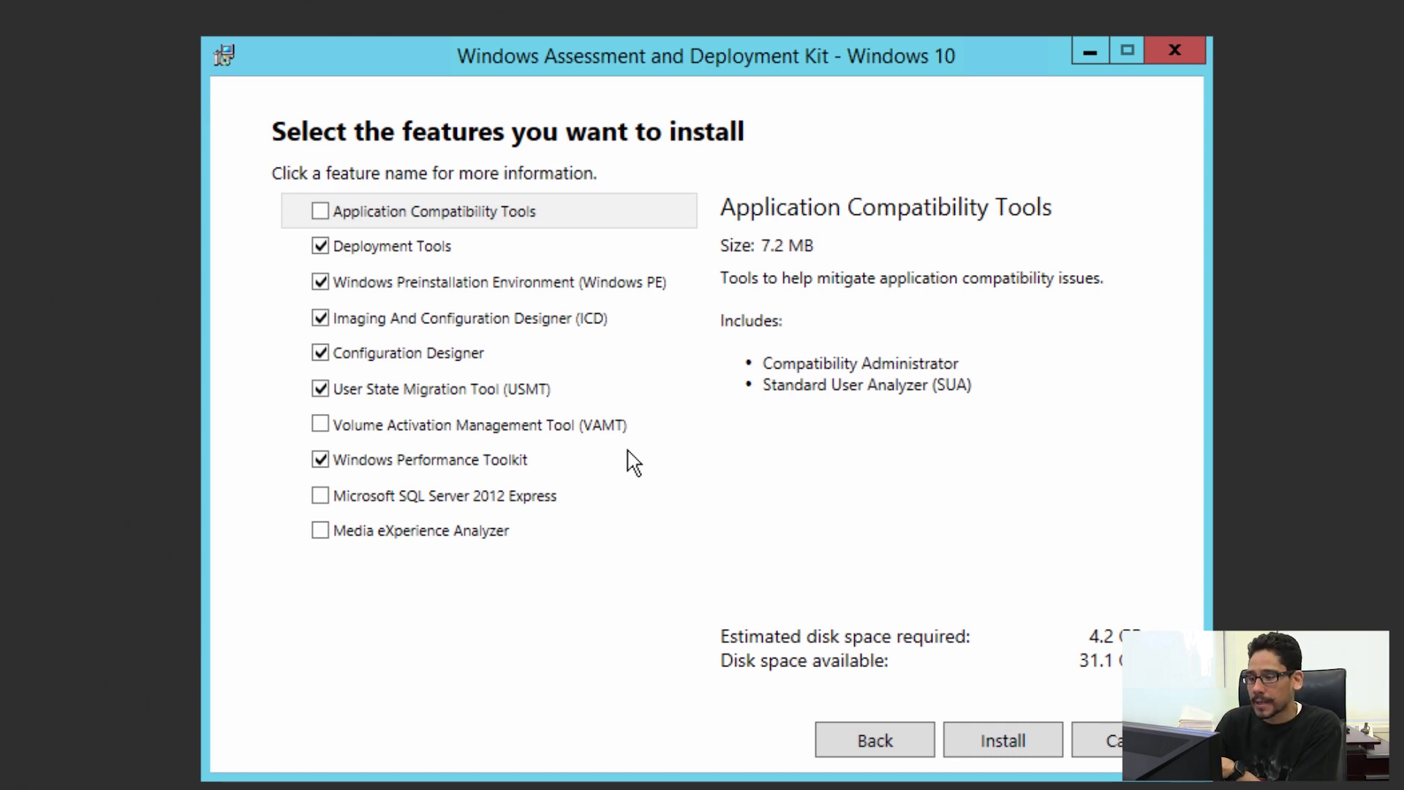
click(1000, 754)
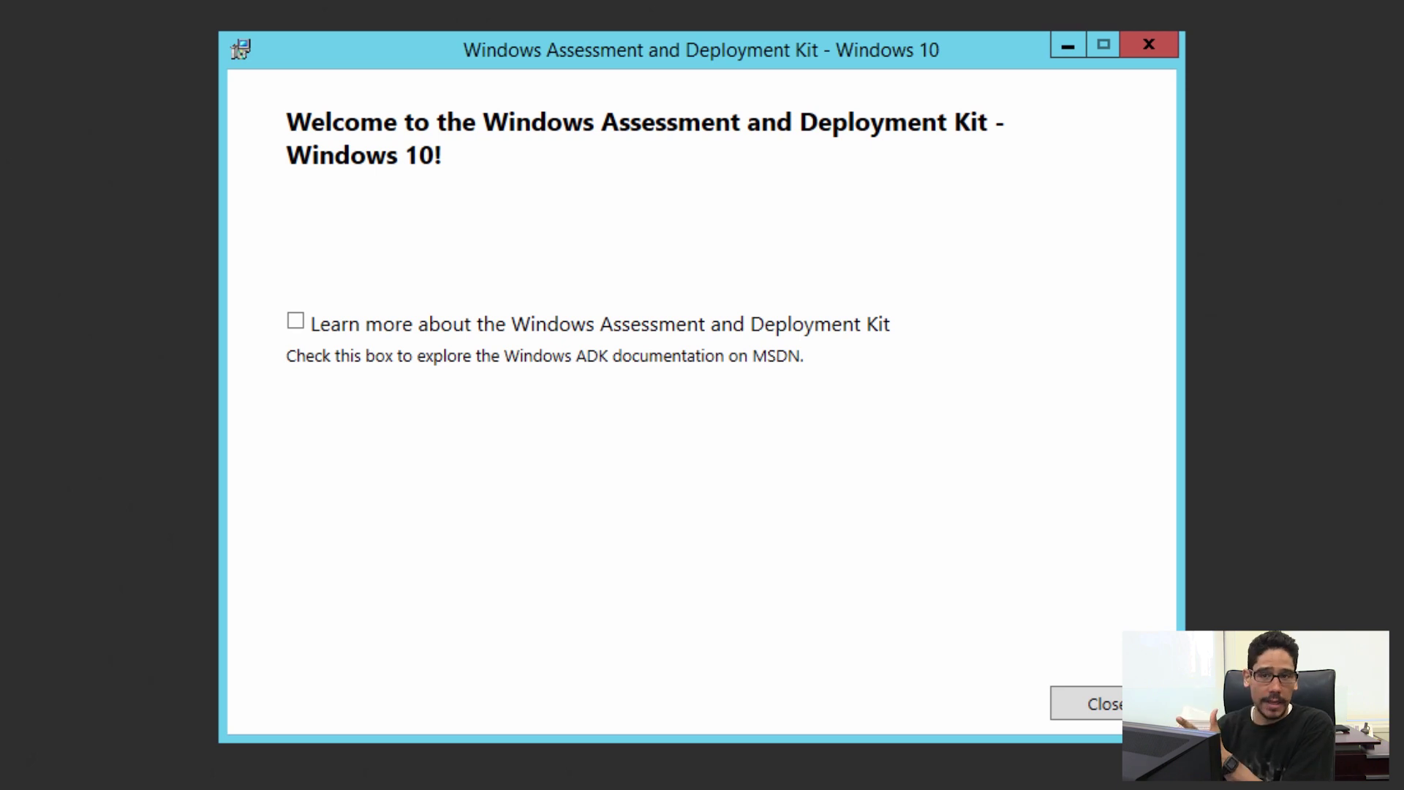
click(1091, 702)
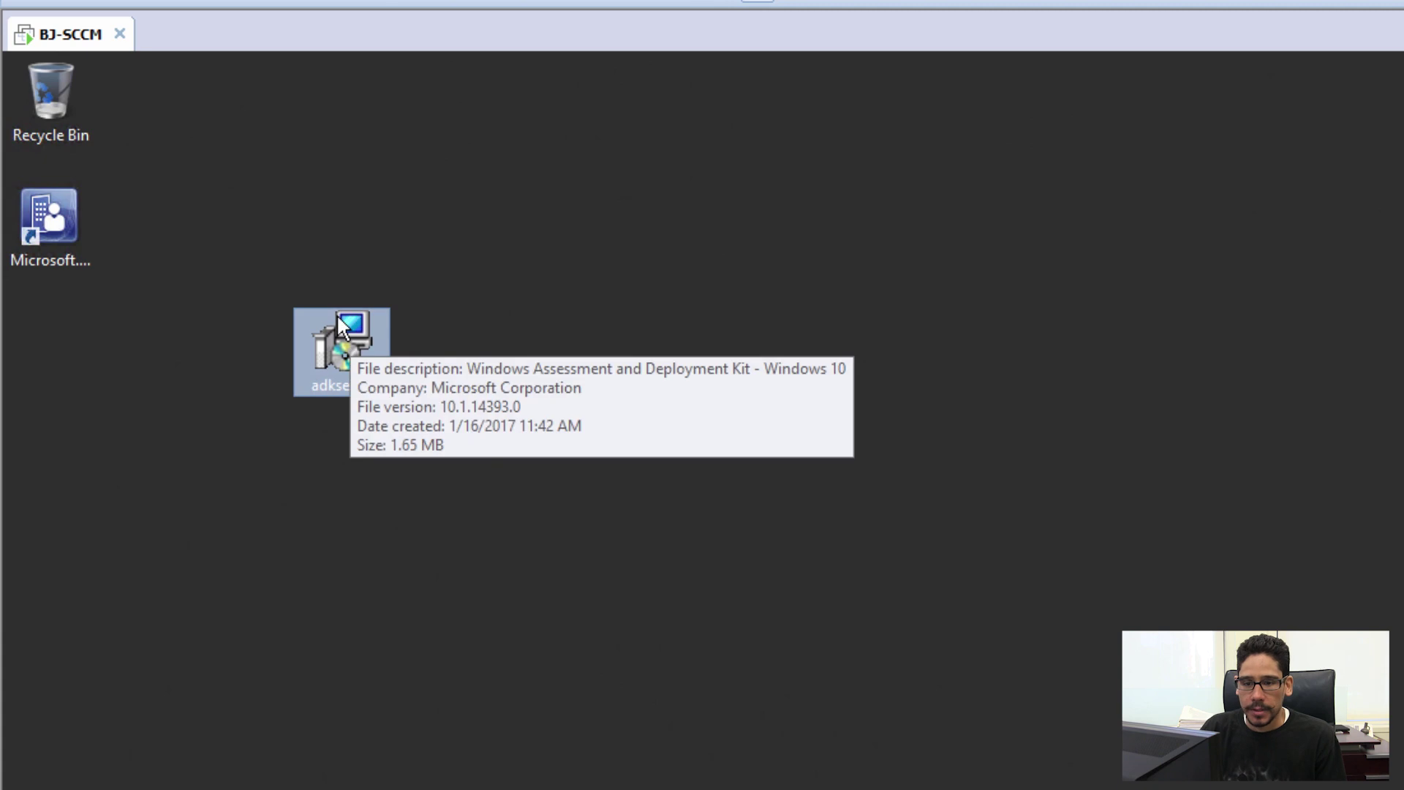
- Delete the adksetup installer and start a Tasks > Back Up of the CM_BTN database
drag(113, 129, 76, 109)
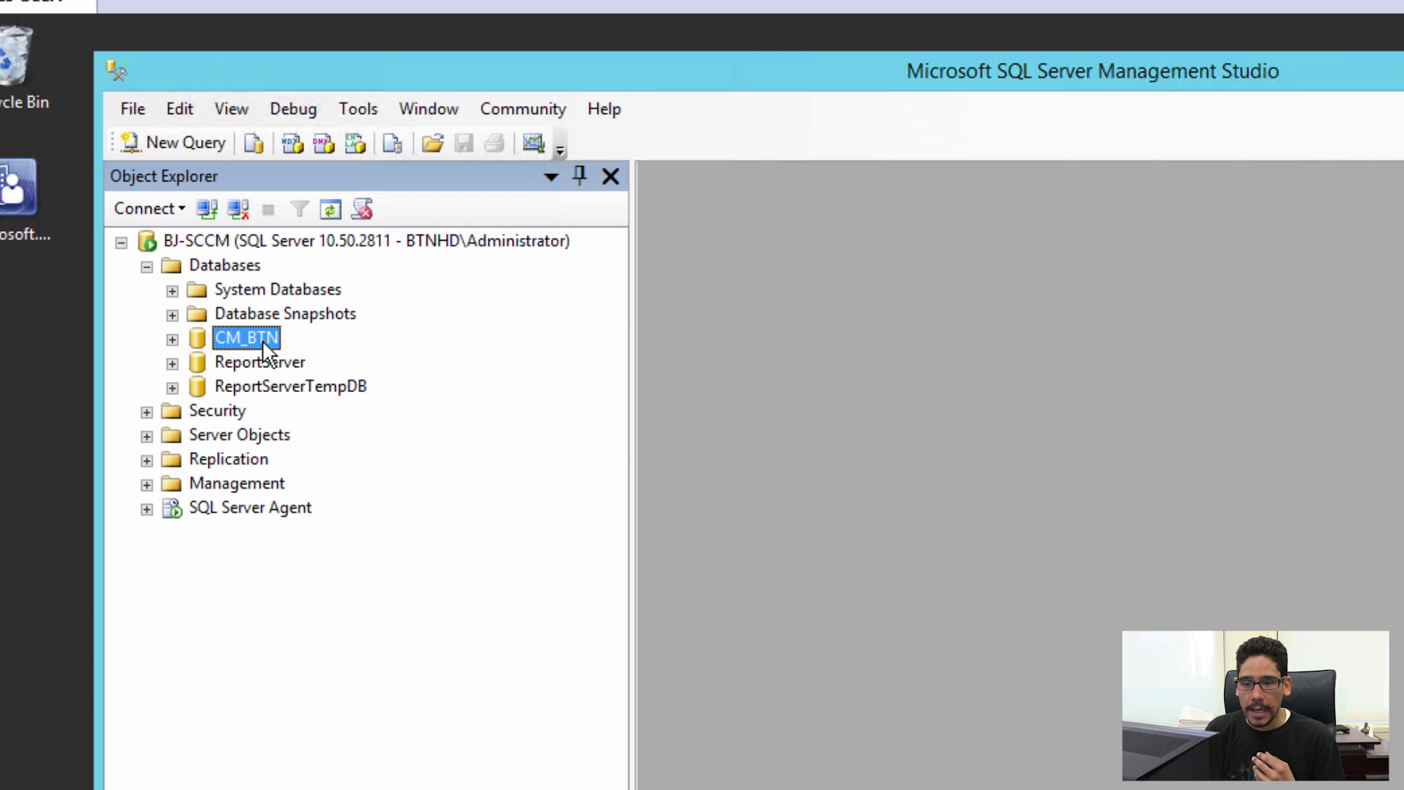
right_click(264, 343)
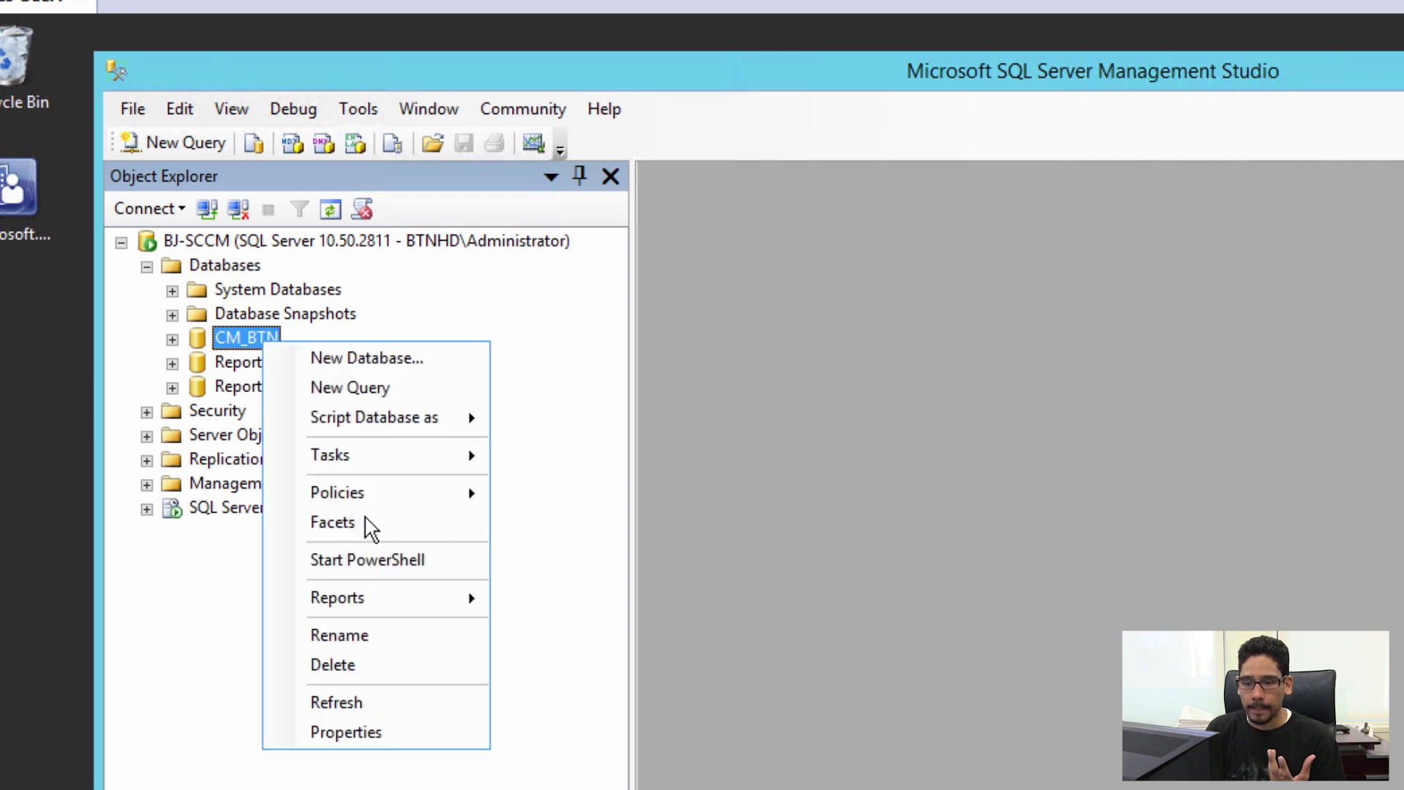
mouse_move(373, 474)
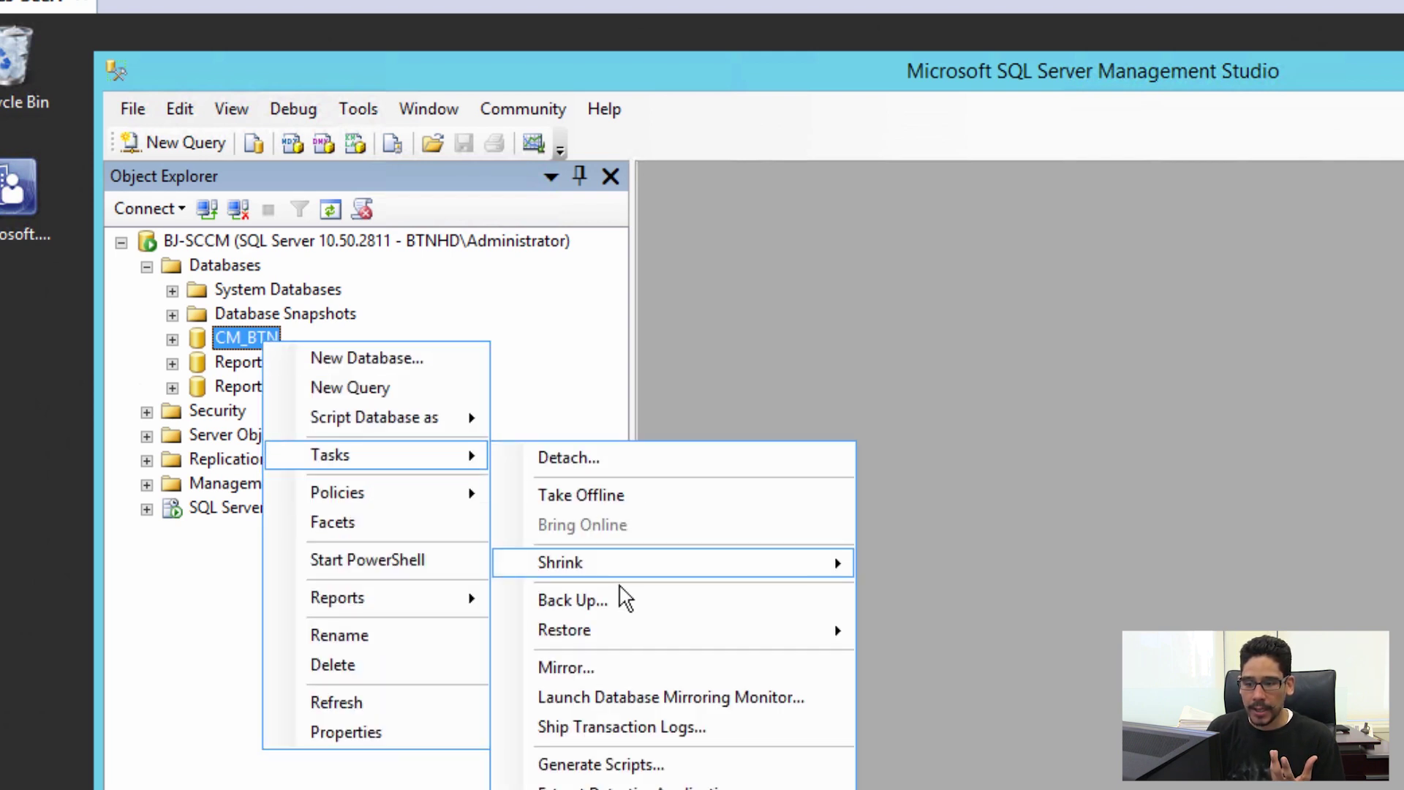
click(583, 587)
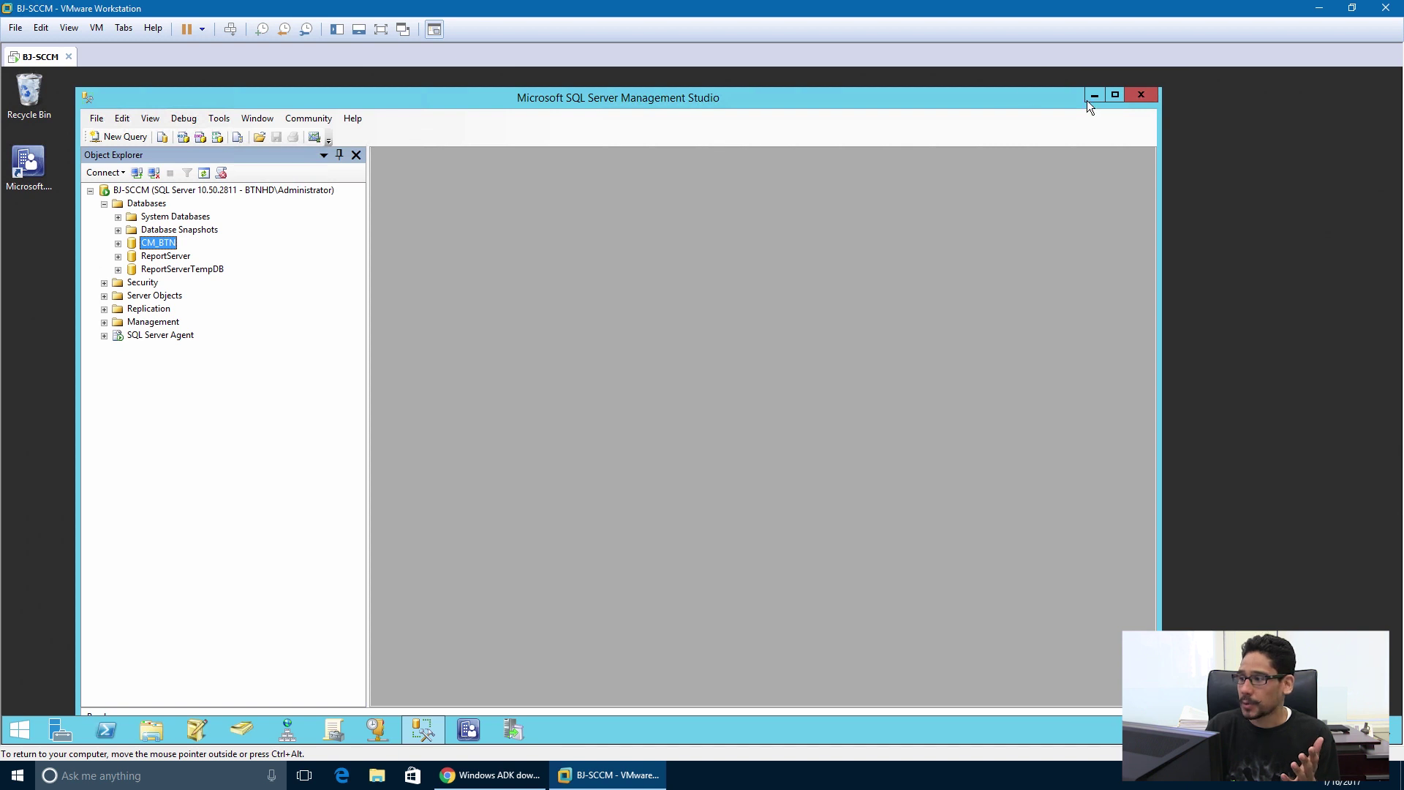
- Launch Configmgr1511 setup from the DVD drive and start the install wizard
click(1095, 95)
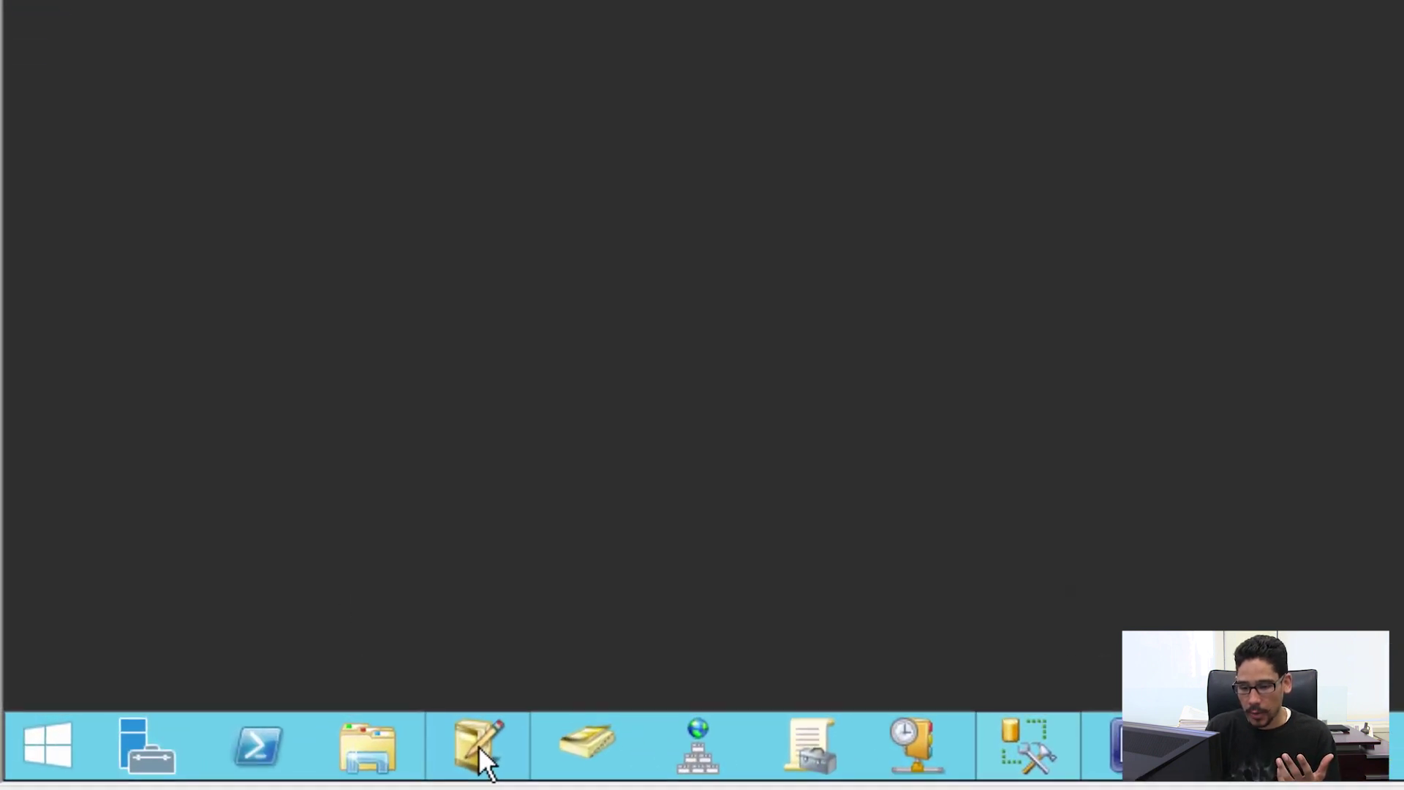
click(350, 756)
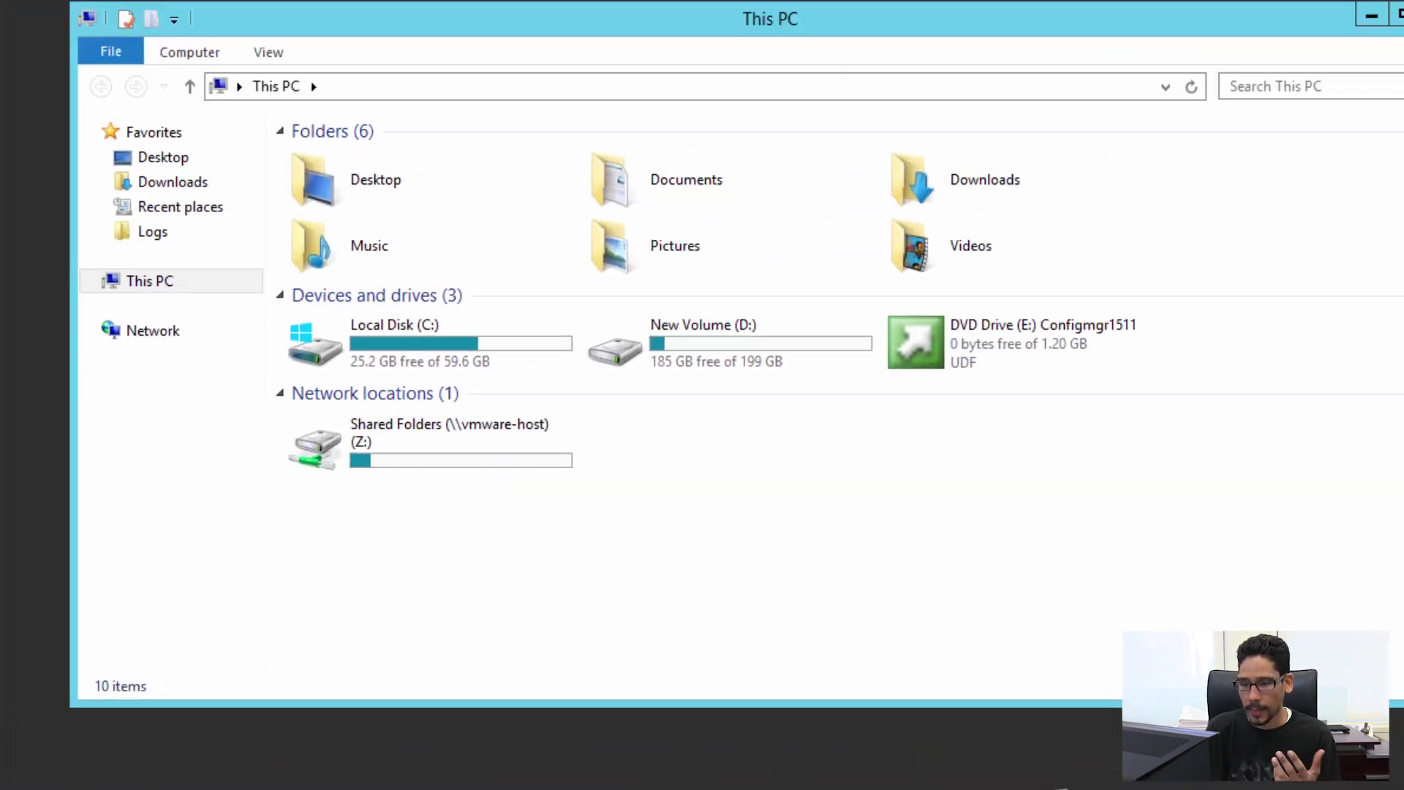
double_click(874, 375)
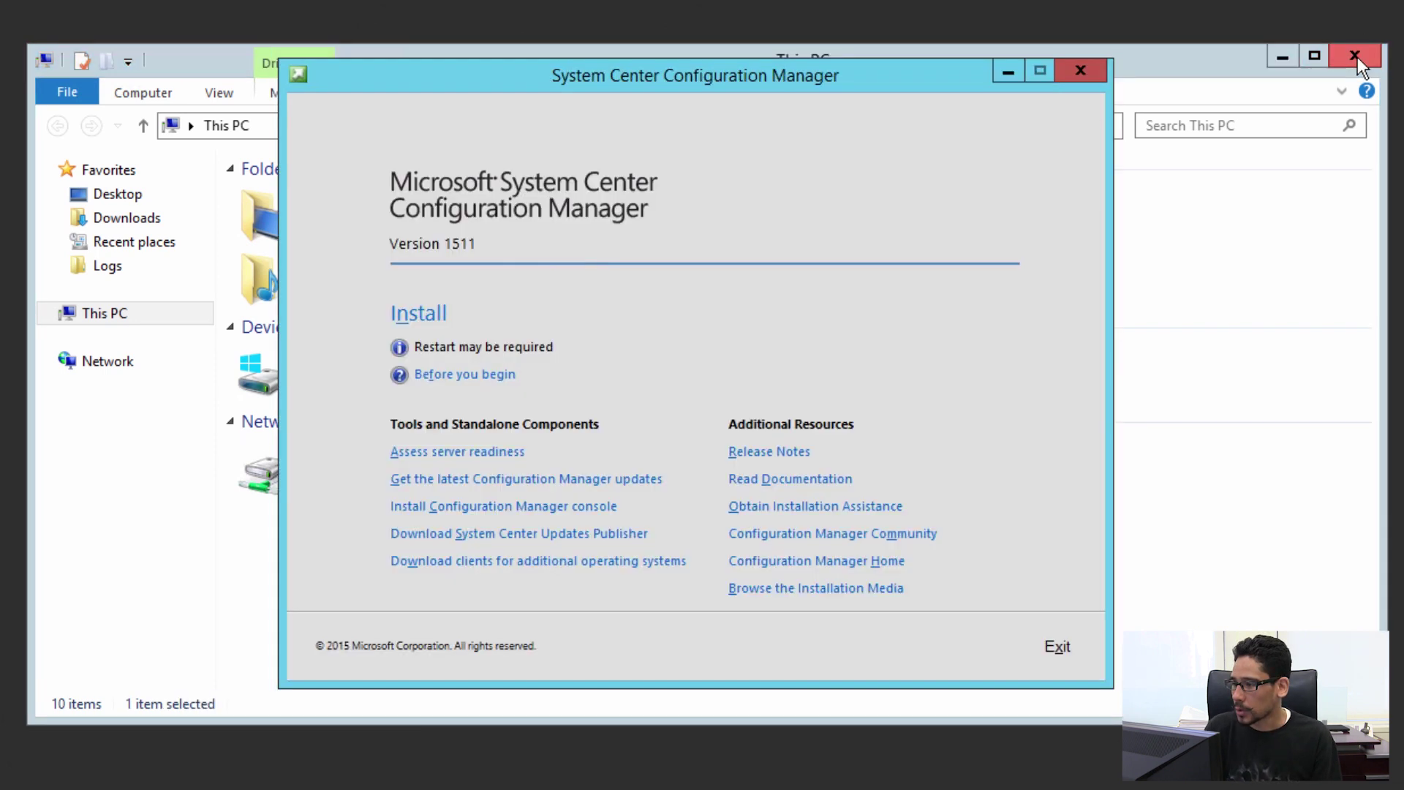
click(1355, 56)
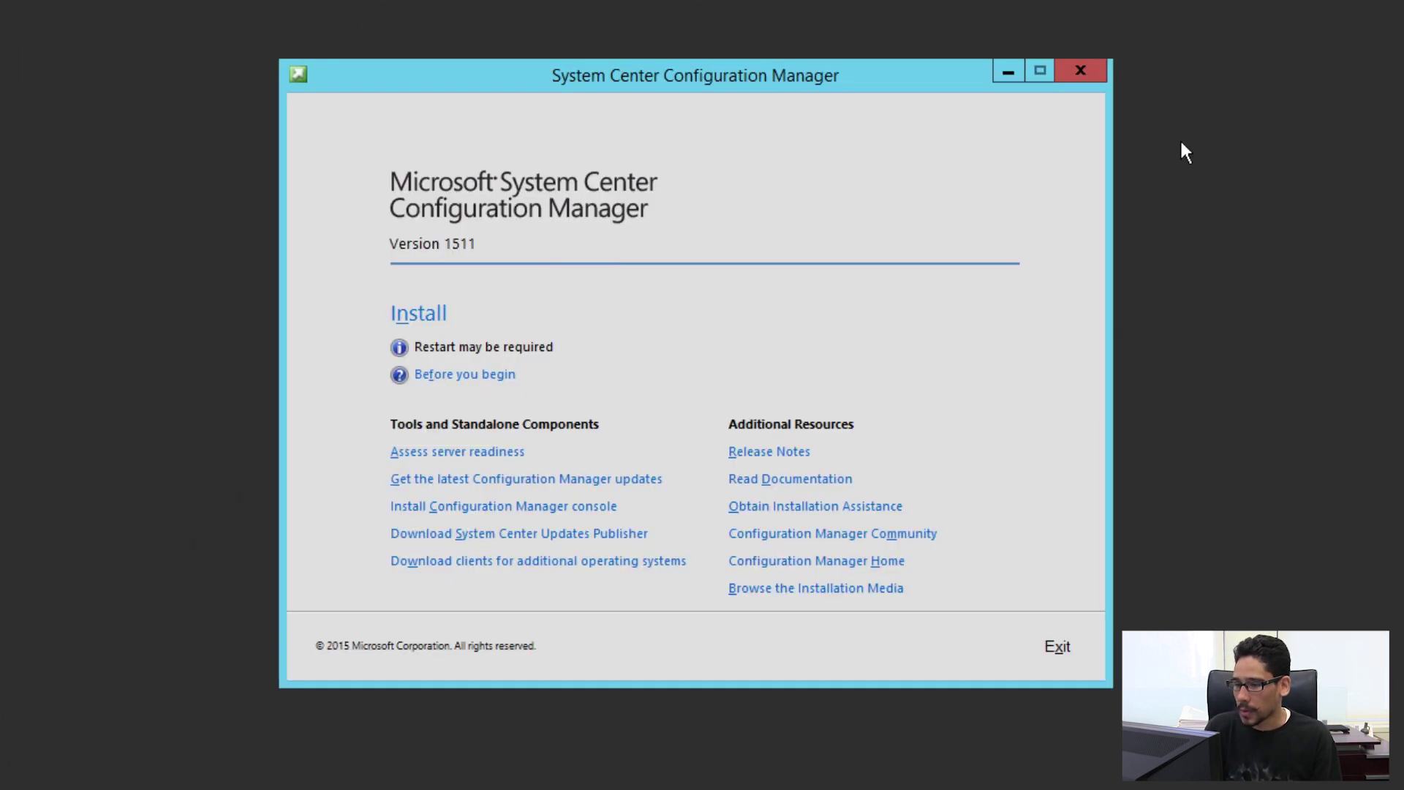
click(423, 316)
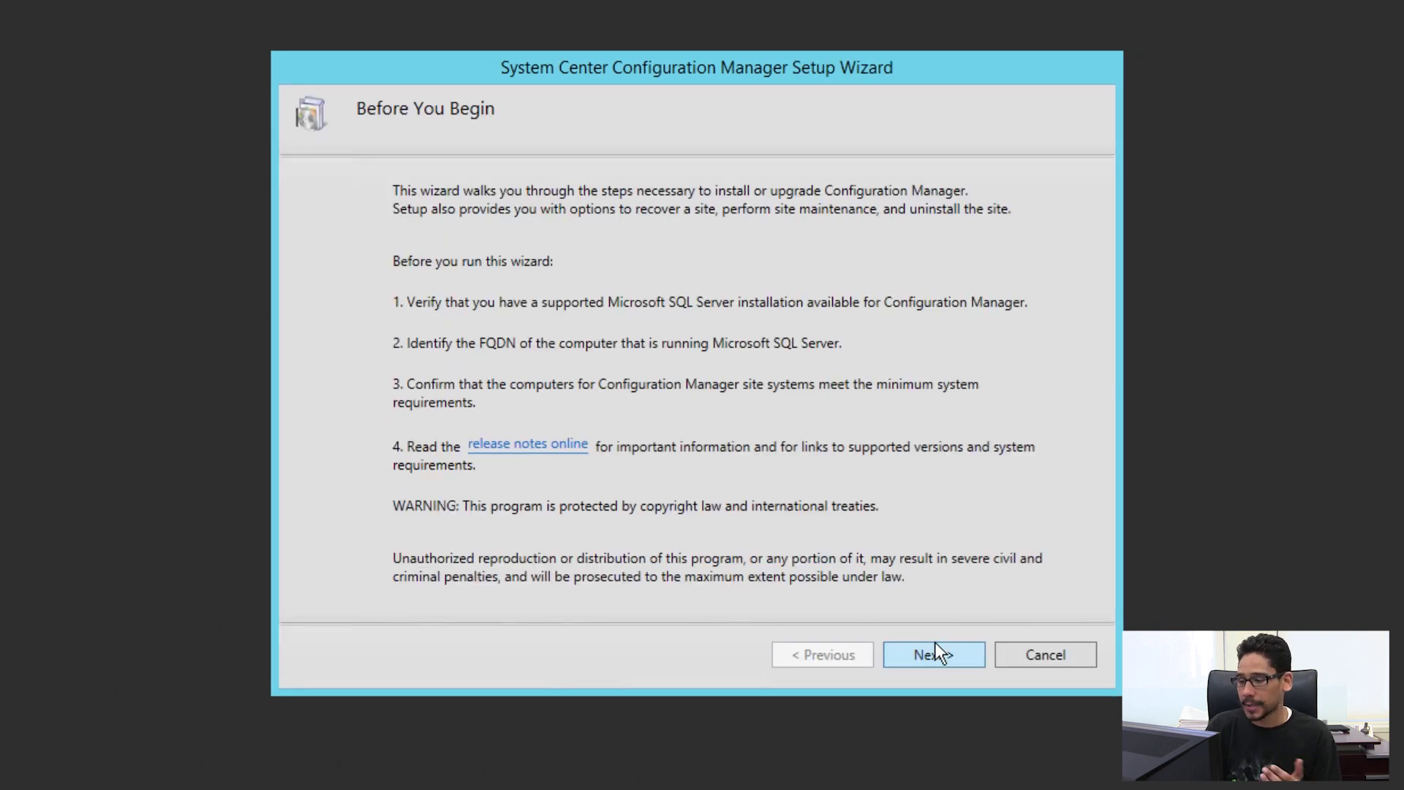
click(935, 648)
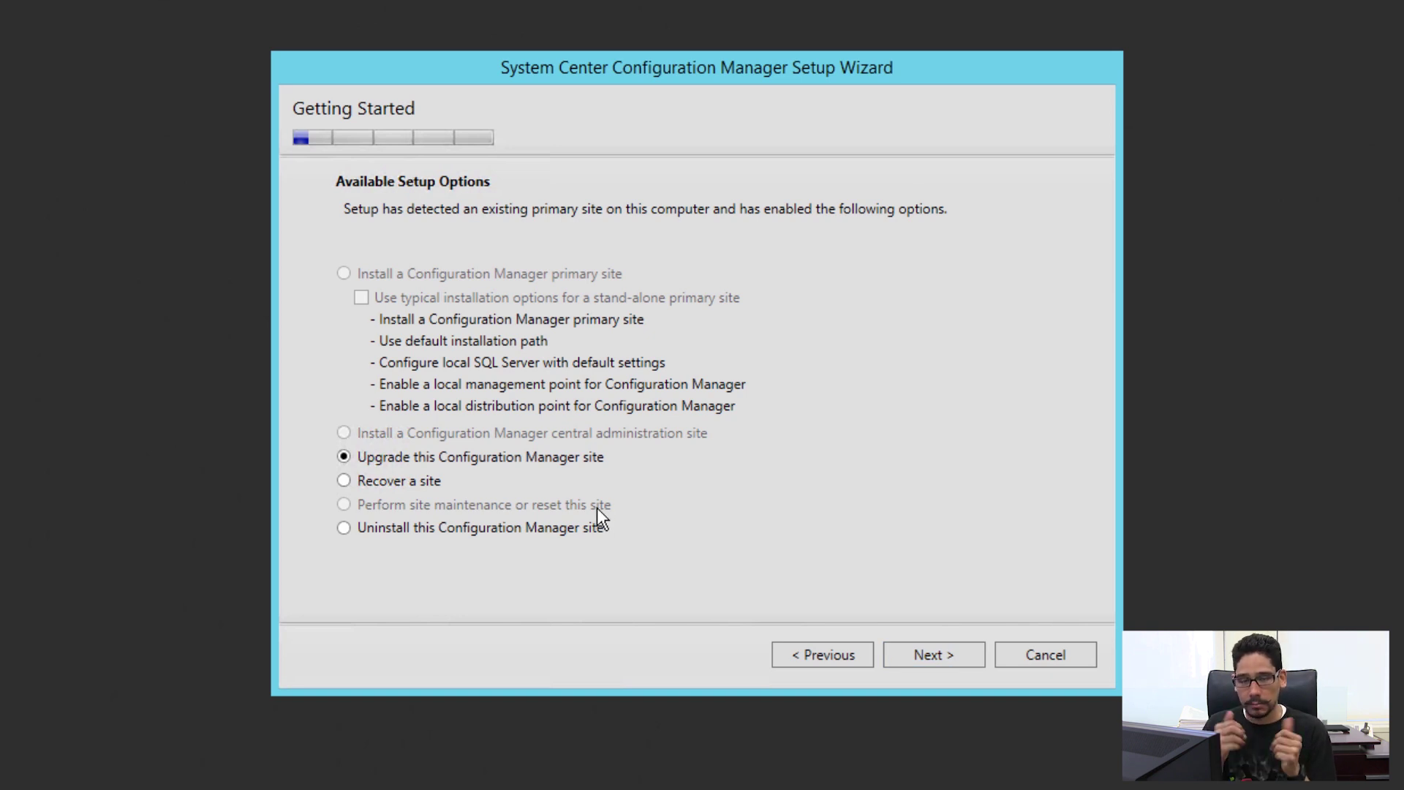
- Choose to upgrade the site and accept the Microsoft, SQL Server Express, Native Client and Silverlight licenses
click(925, 652)
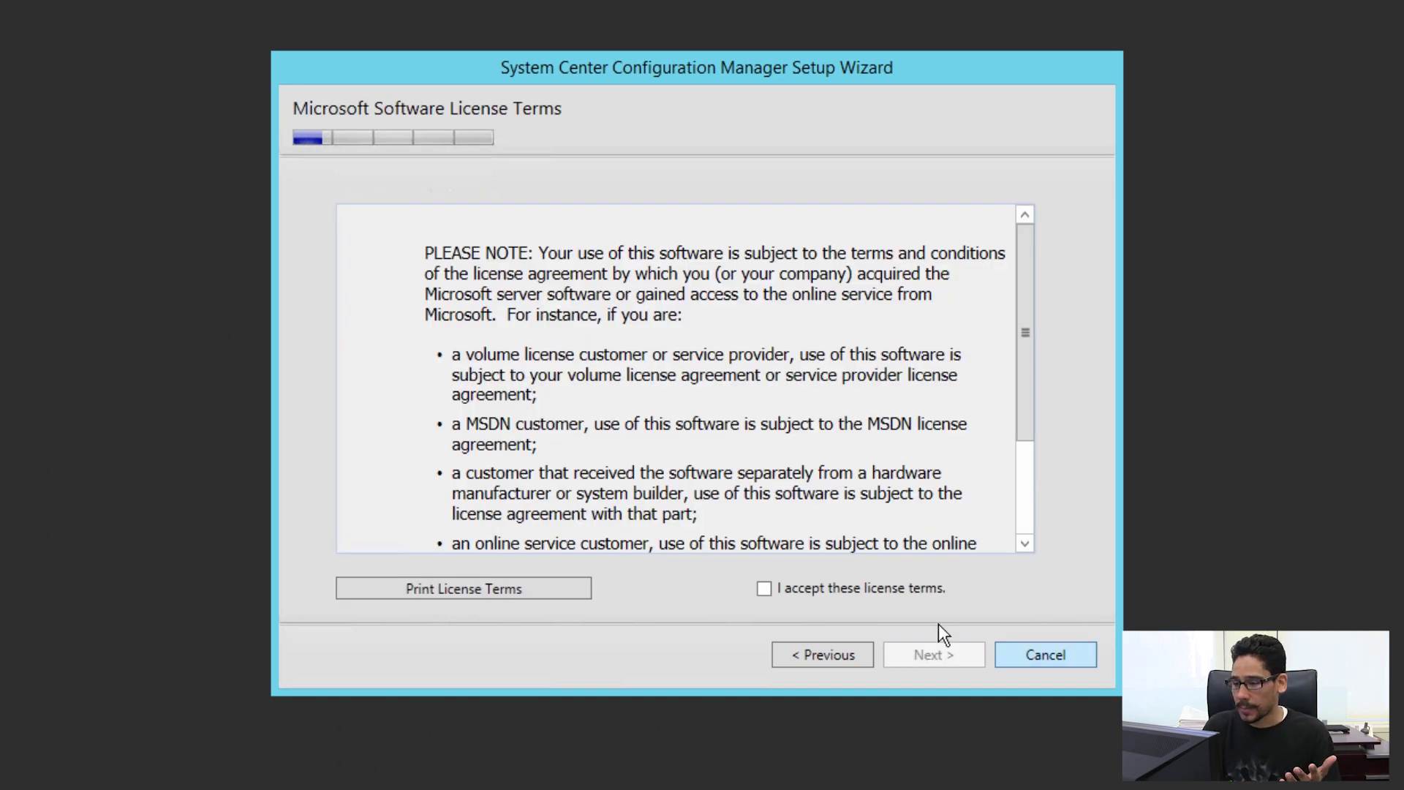
click(847, 587)
click(931, 655)
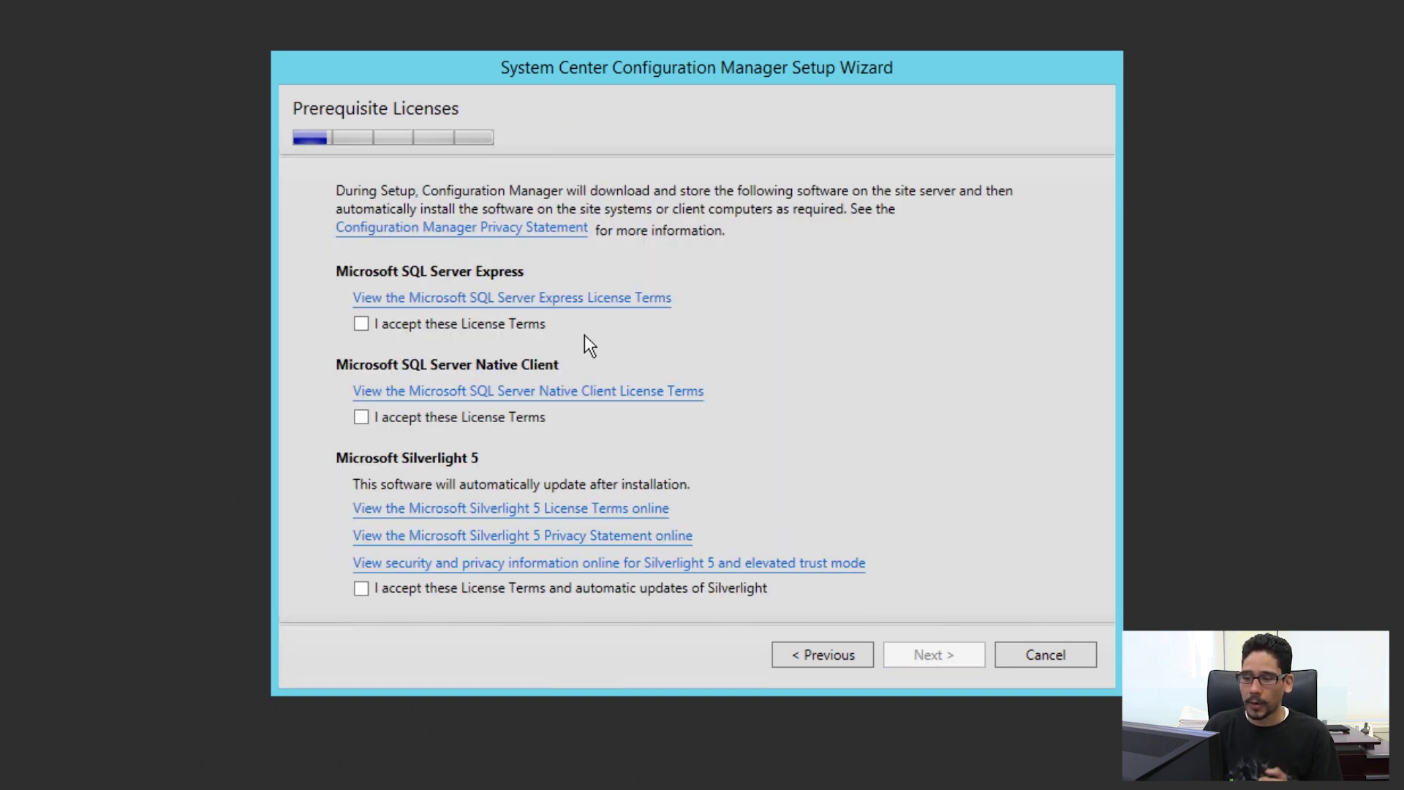
click(530, 330)
click(520, 416)
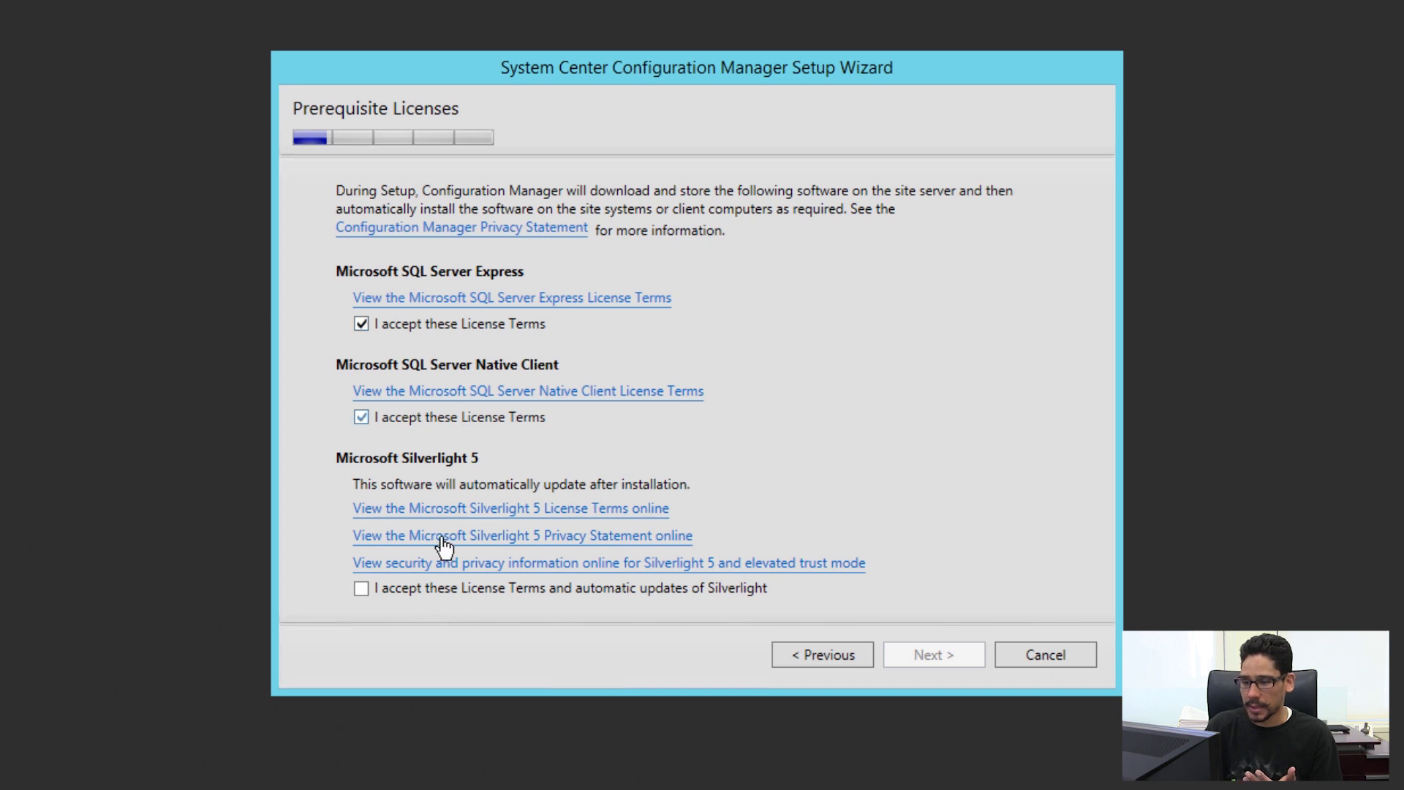
click(427, 586)
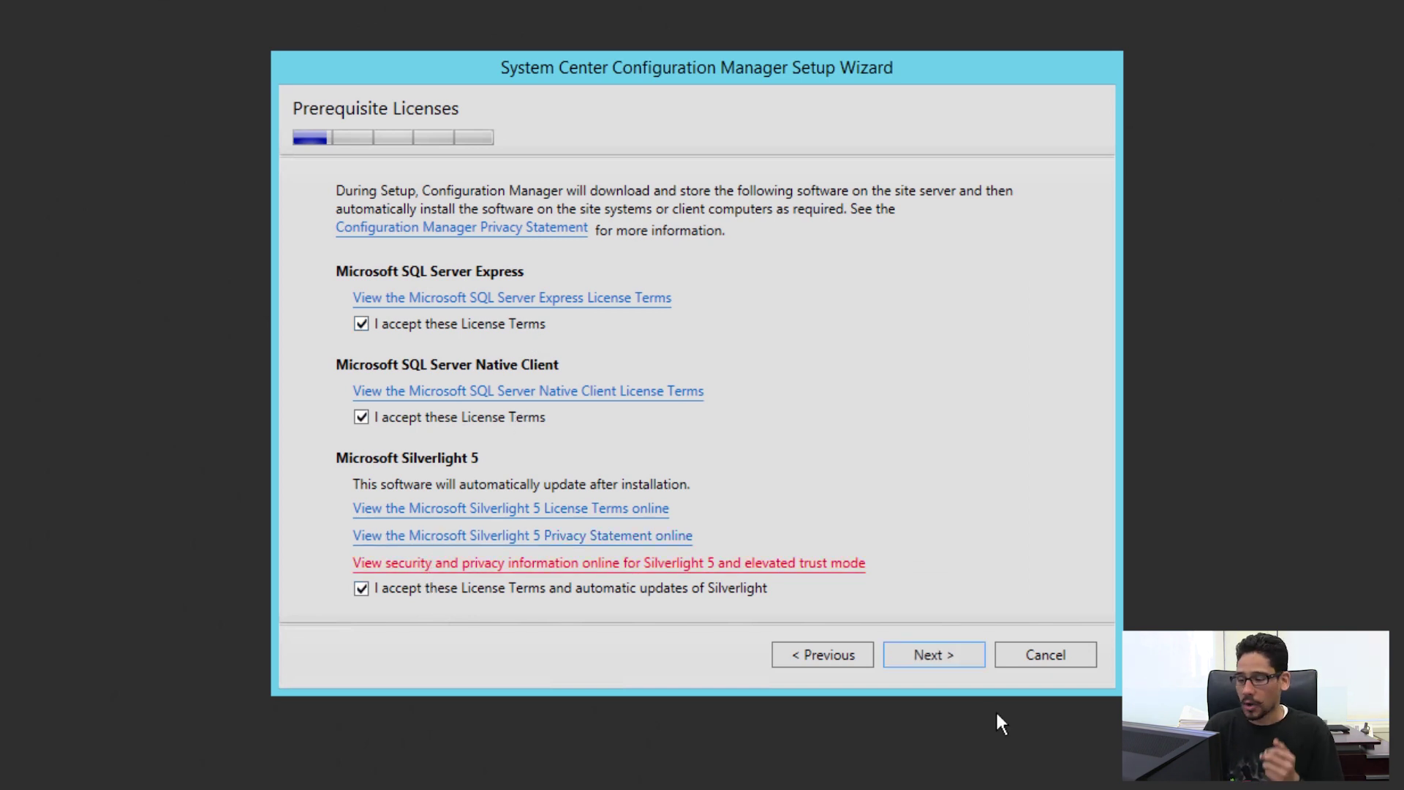
click(928, 653)
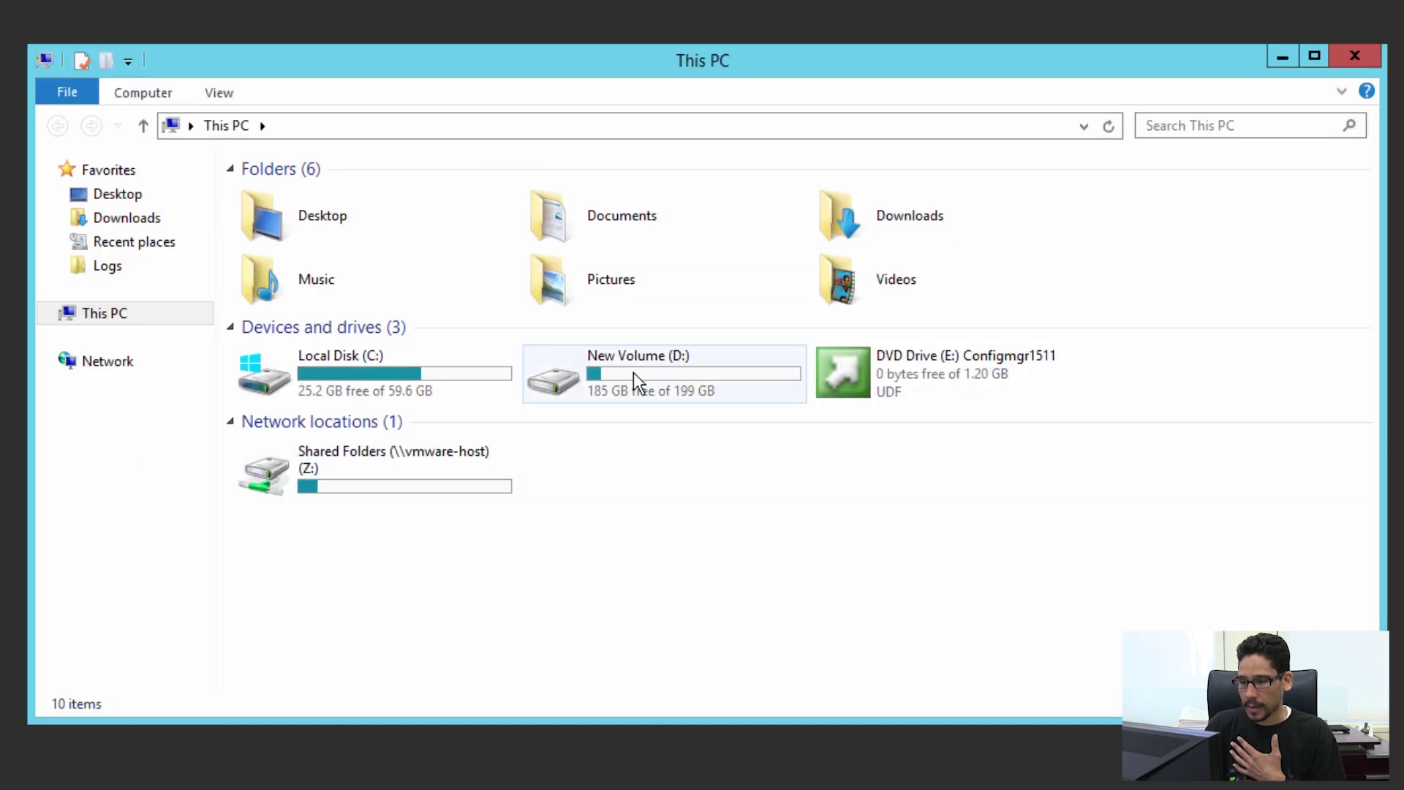
- Create a new folder named temp on New Volume (D:)
double_click(634, 373)
right_click(355, 530)
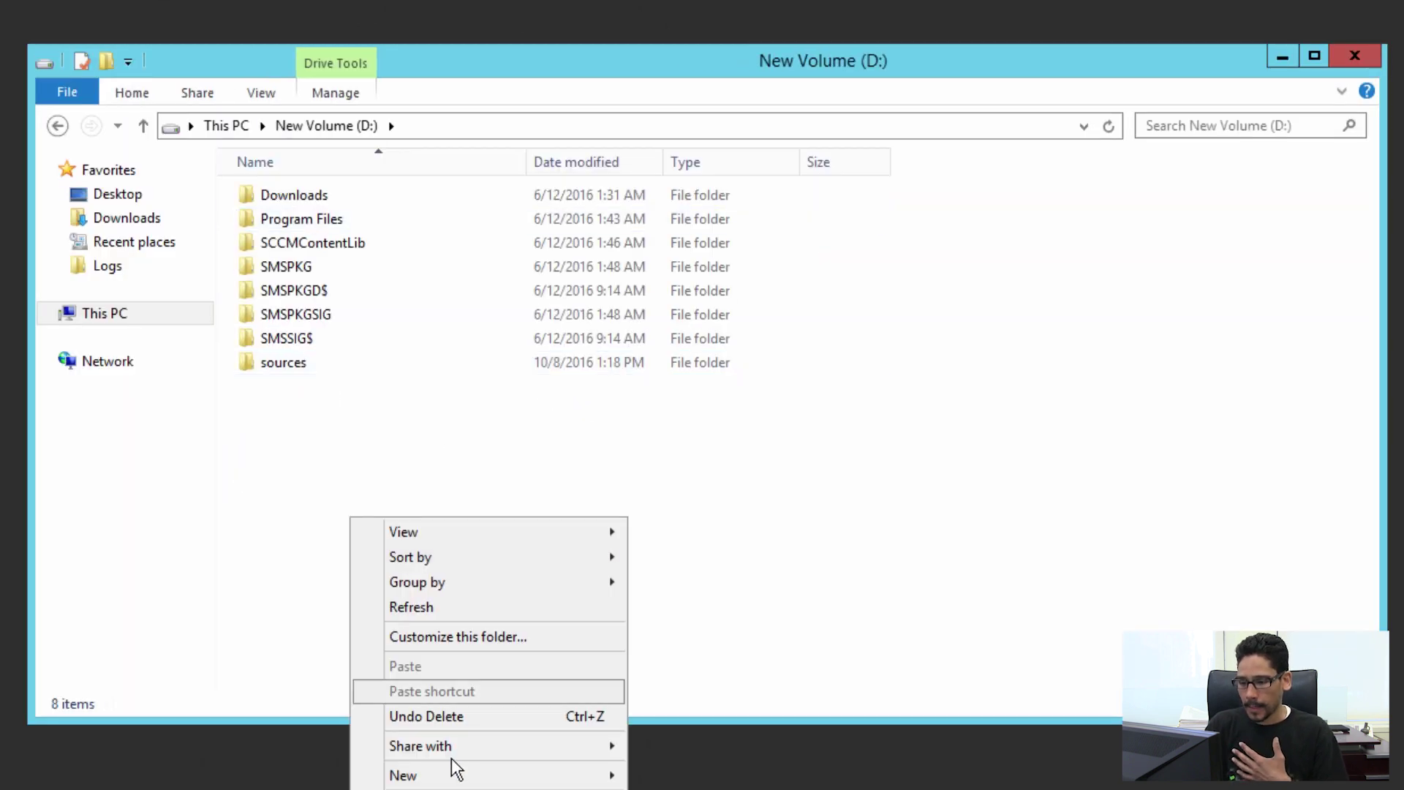
mouse_move(449, 775)
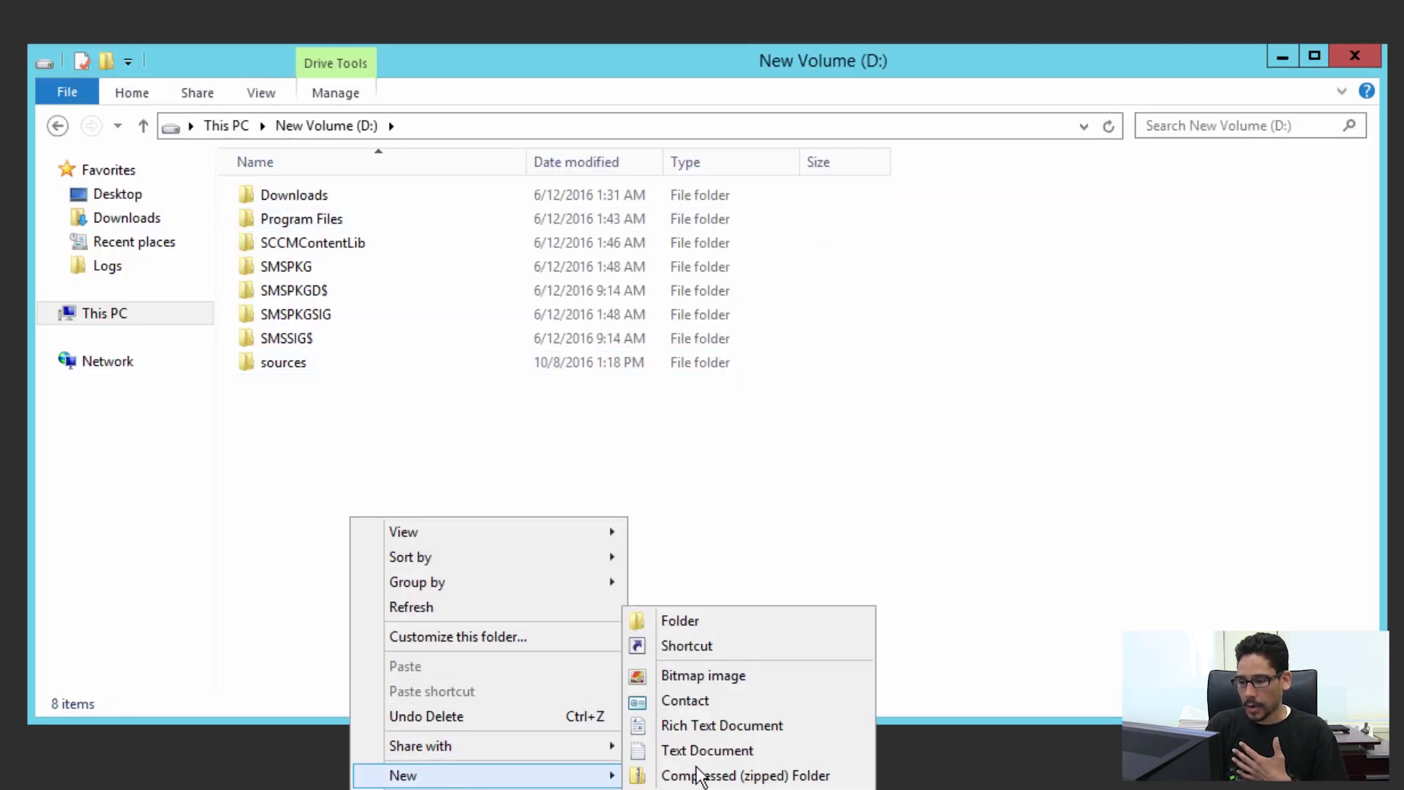
click(704, 622)
text(temp)
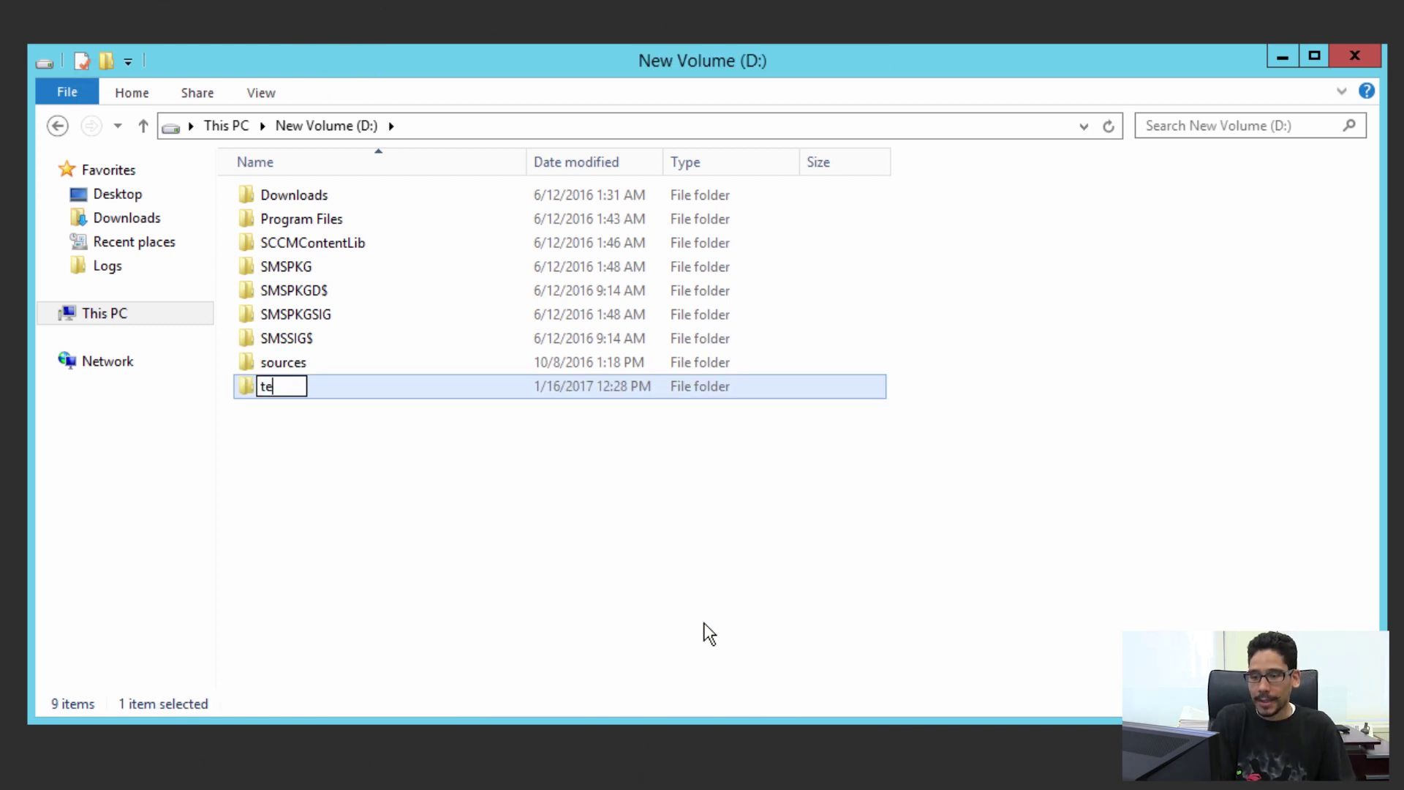
key(Return)
key(Return)
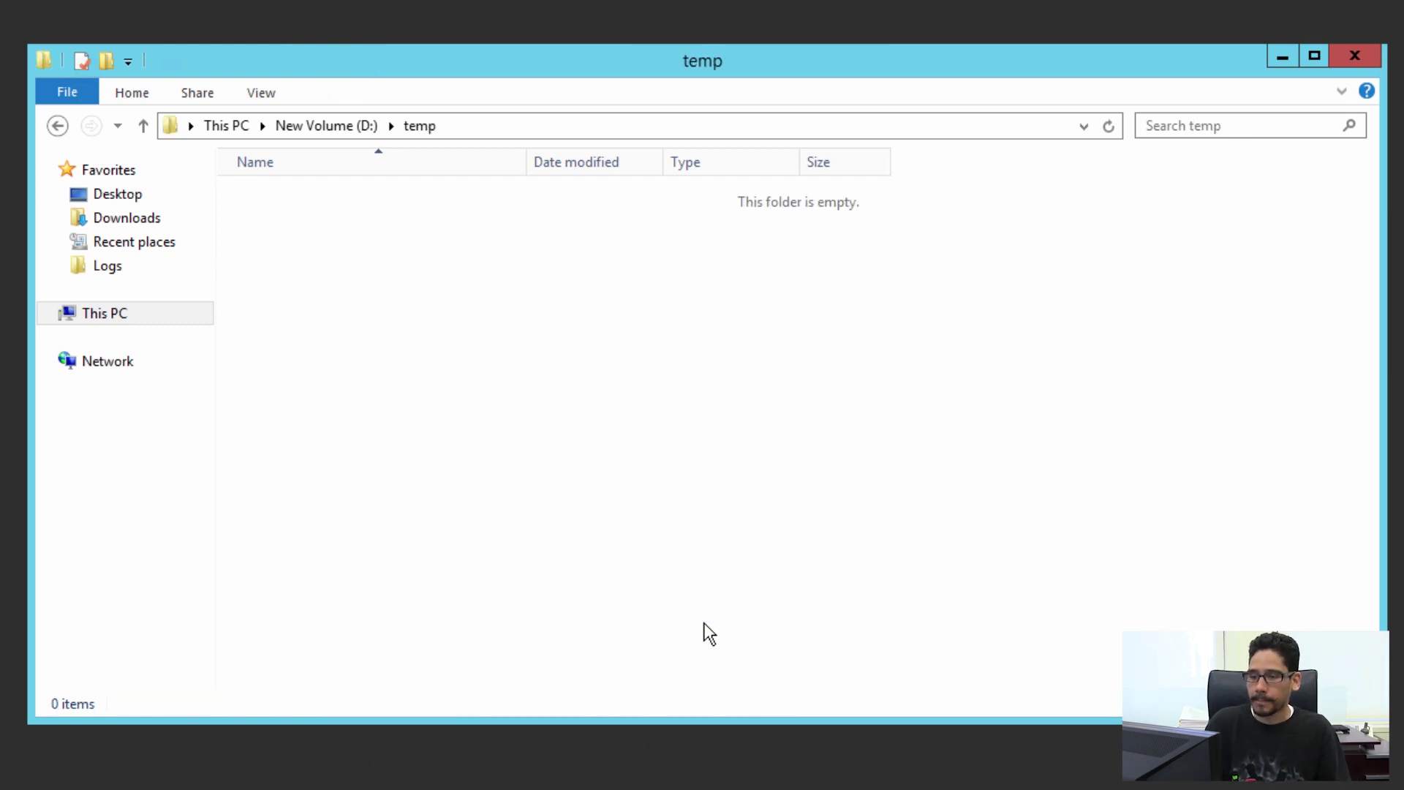
- Copy the D:\temp path into the wizard's prerequisite download Path field
click(473, 129)
key(ctrl+c)
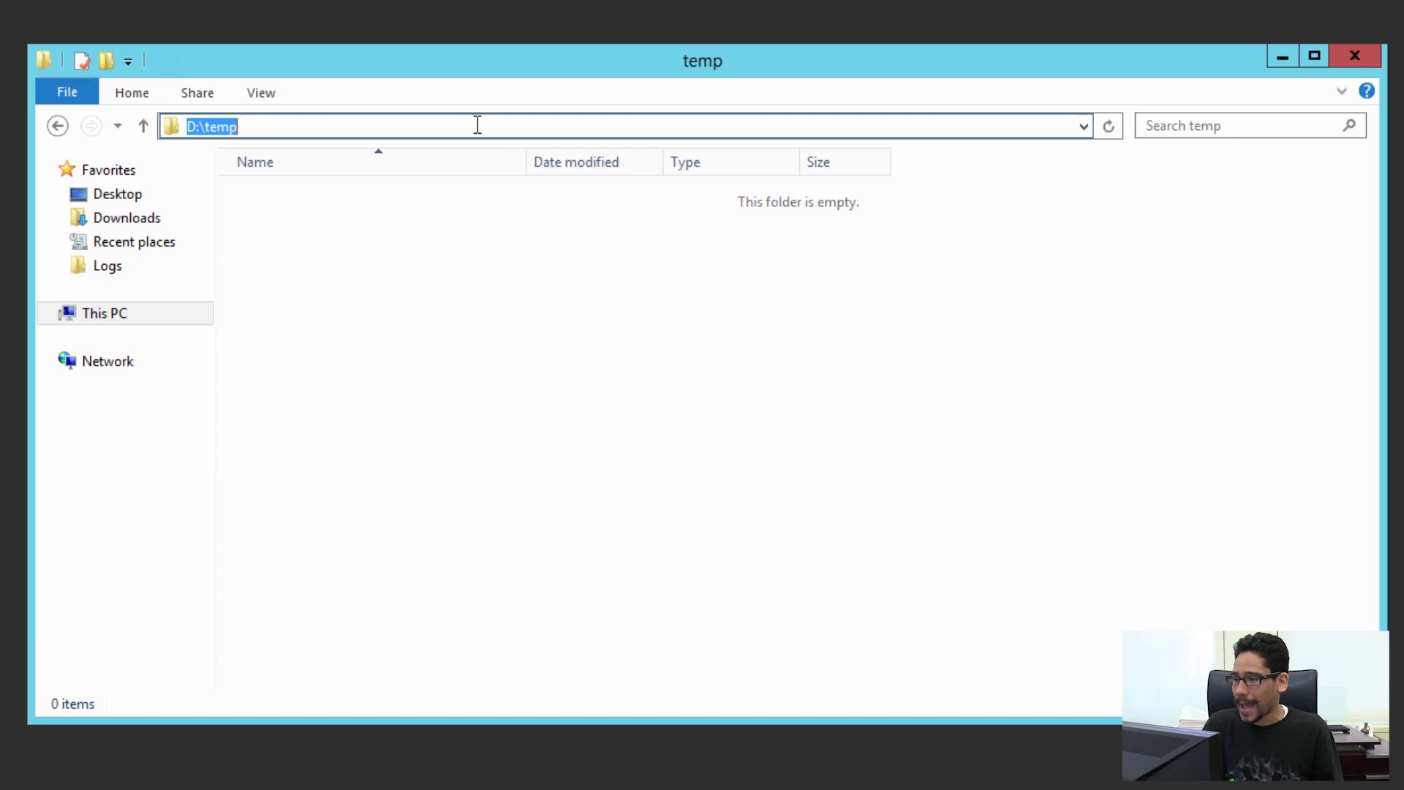
key(alt+Tab)
key(ctrl+v)
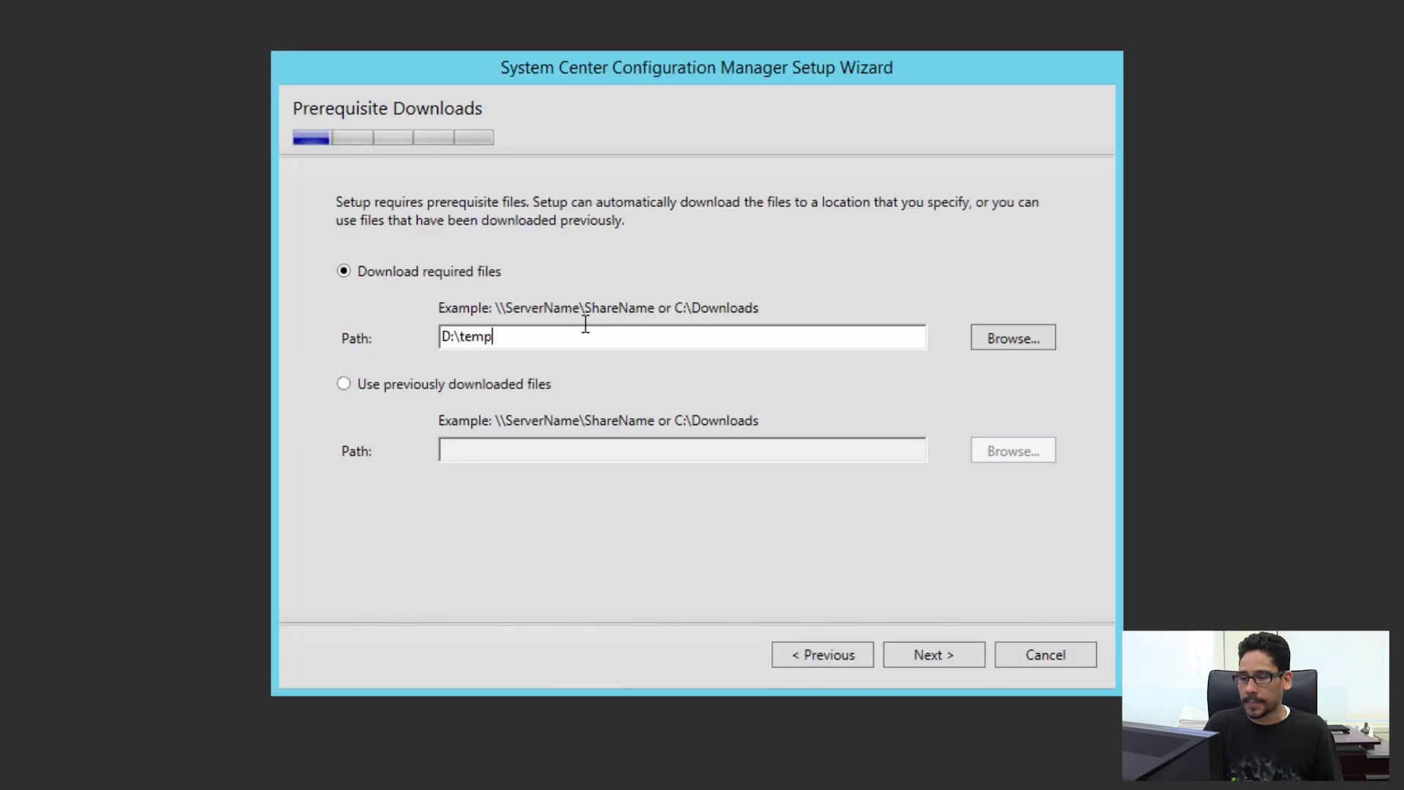
- Download prerequisites to D:\temp, keeping default languages, usage data and the bj-sccm.btnhd.edu connection point
click(940, 652)
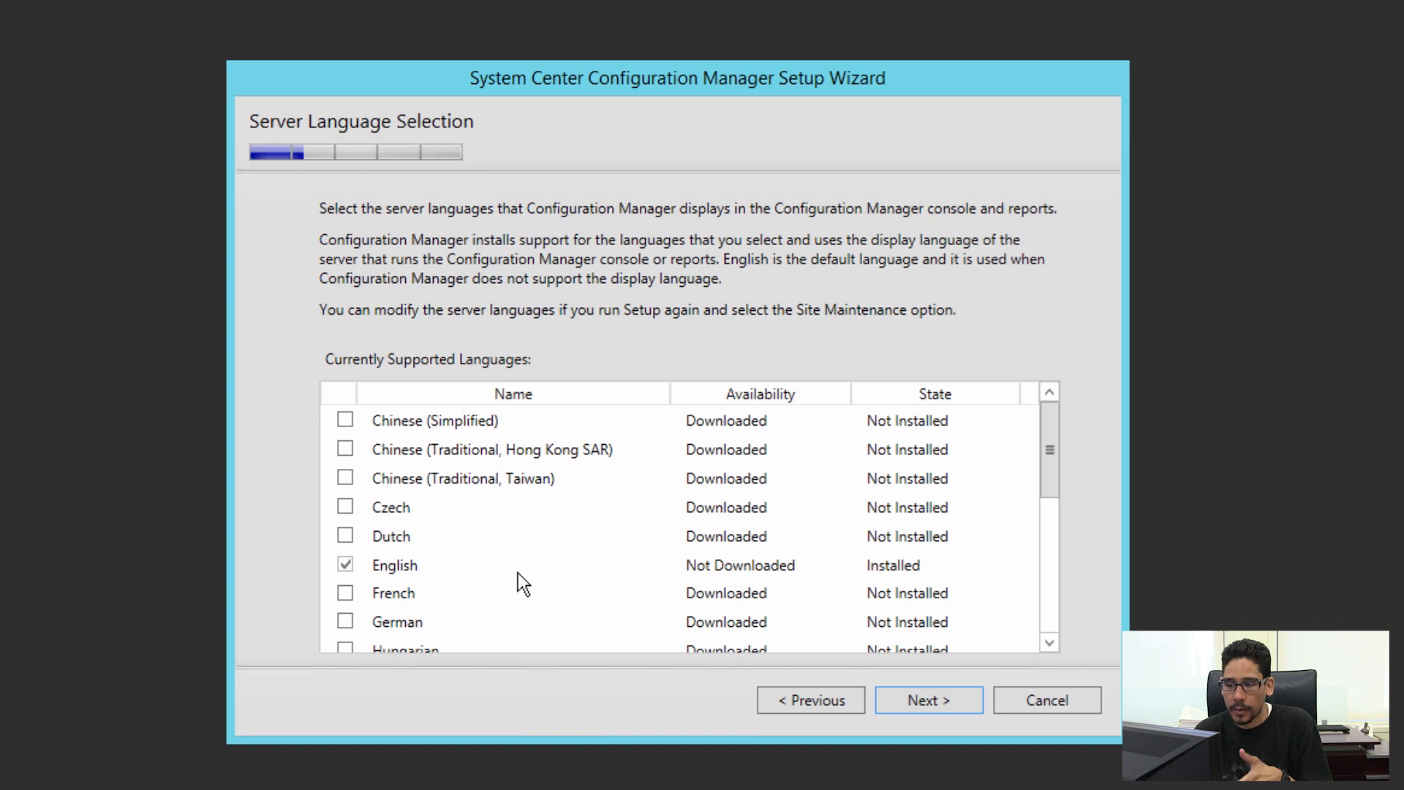
click(920, 701)
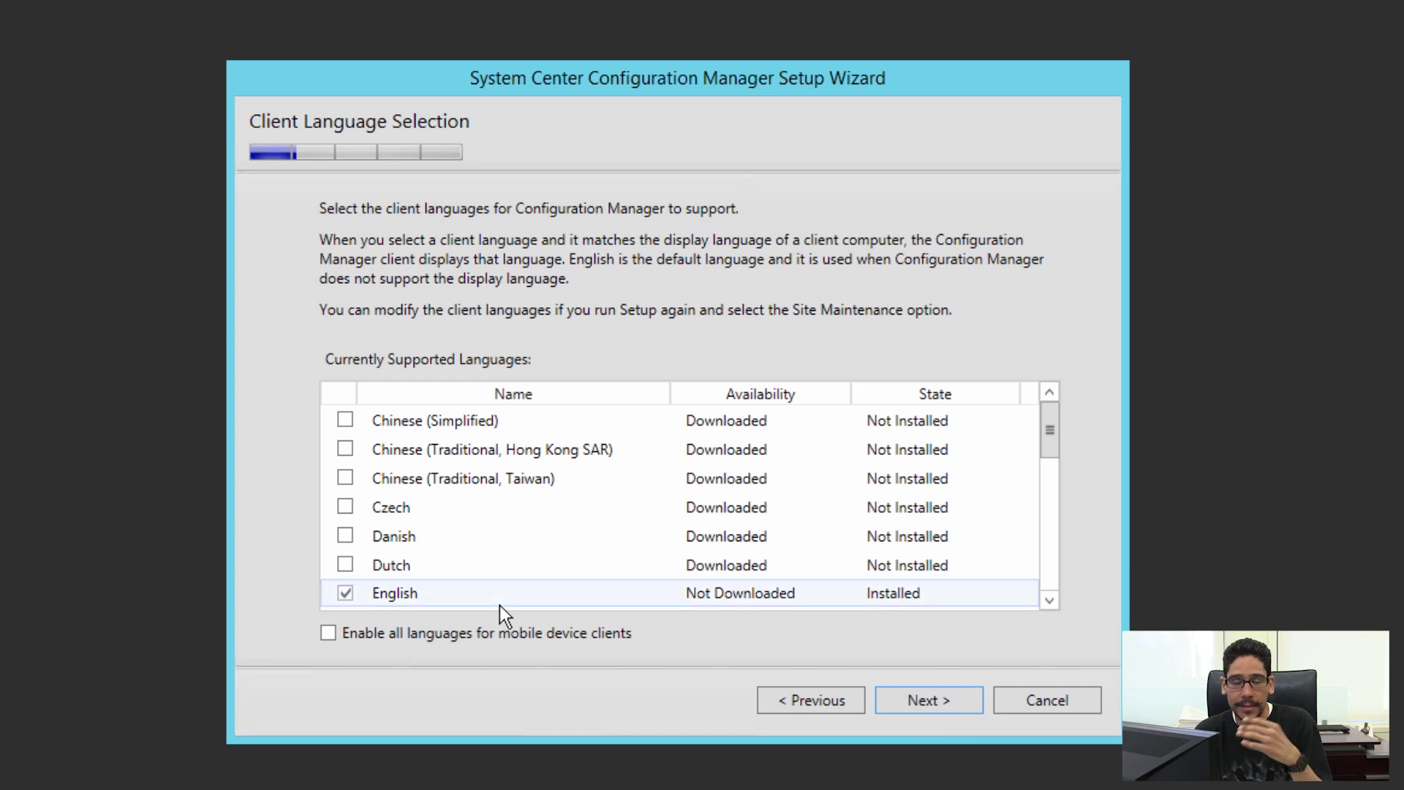
click(894, 701)
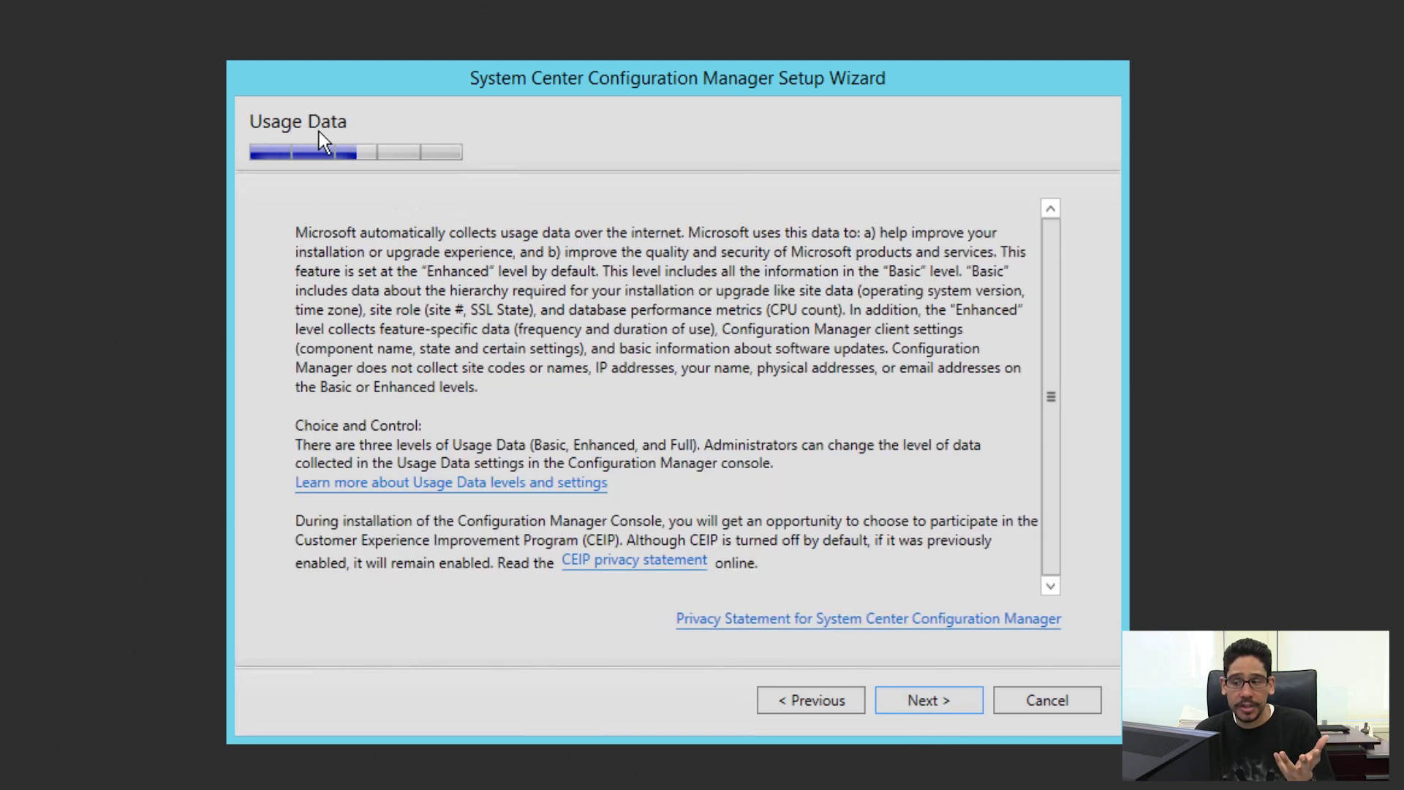
click(942, 699)
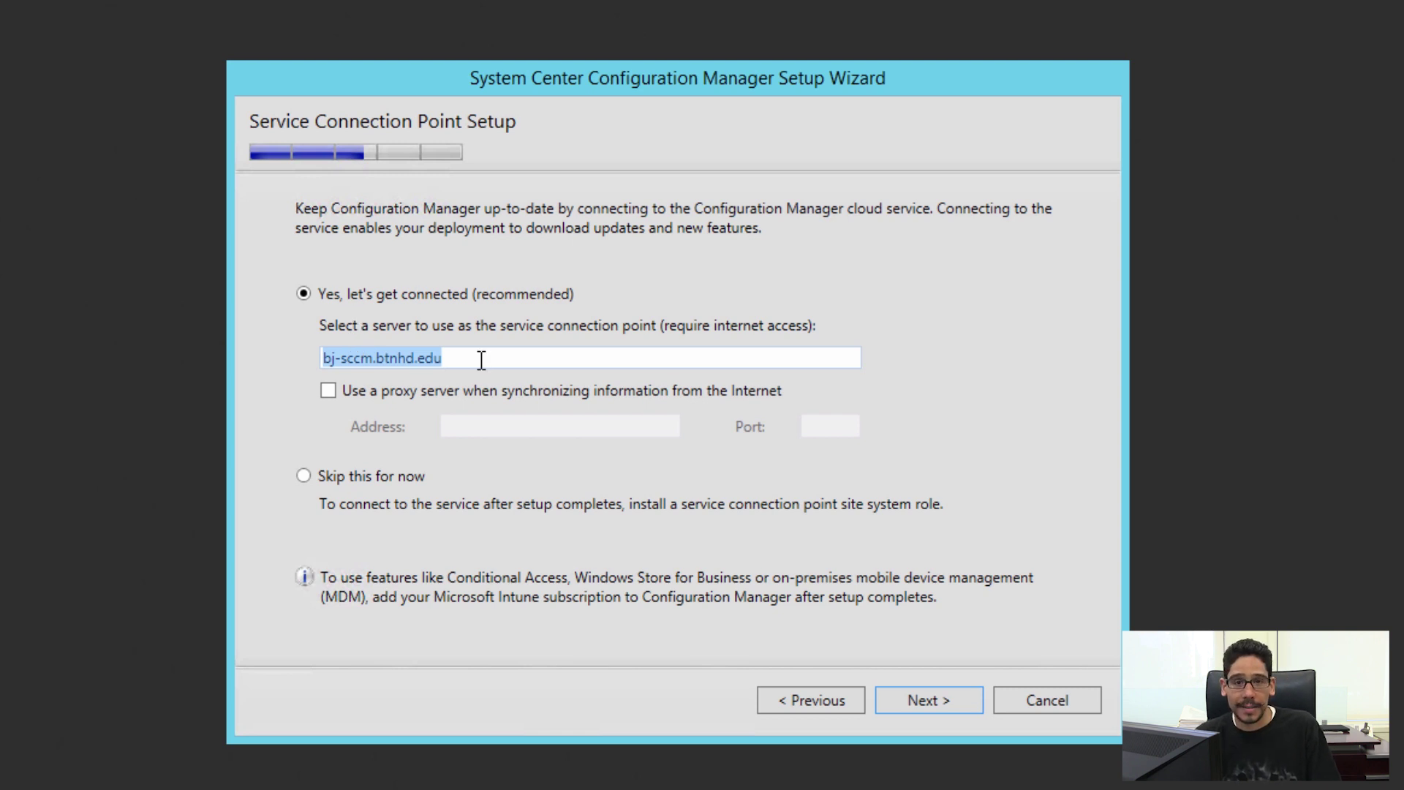
drag(481, 360, 286, 359)
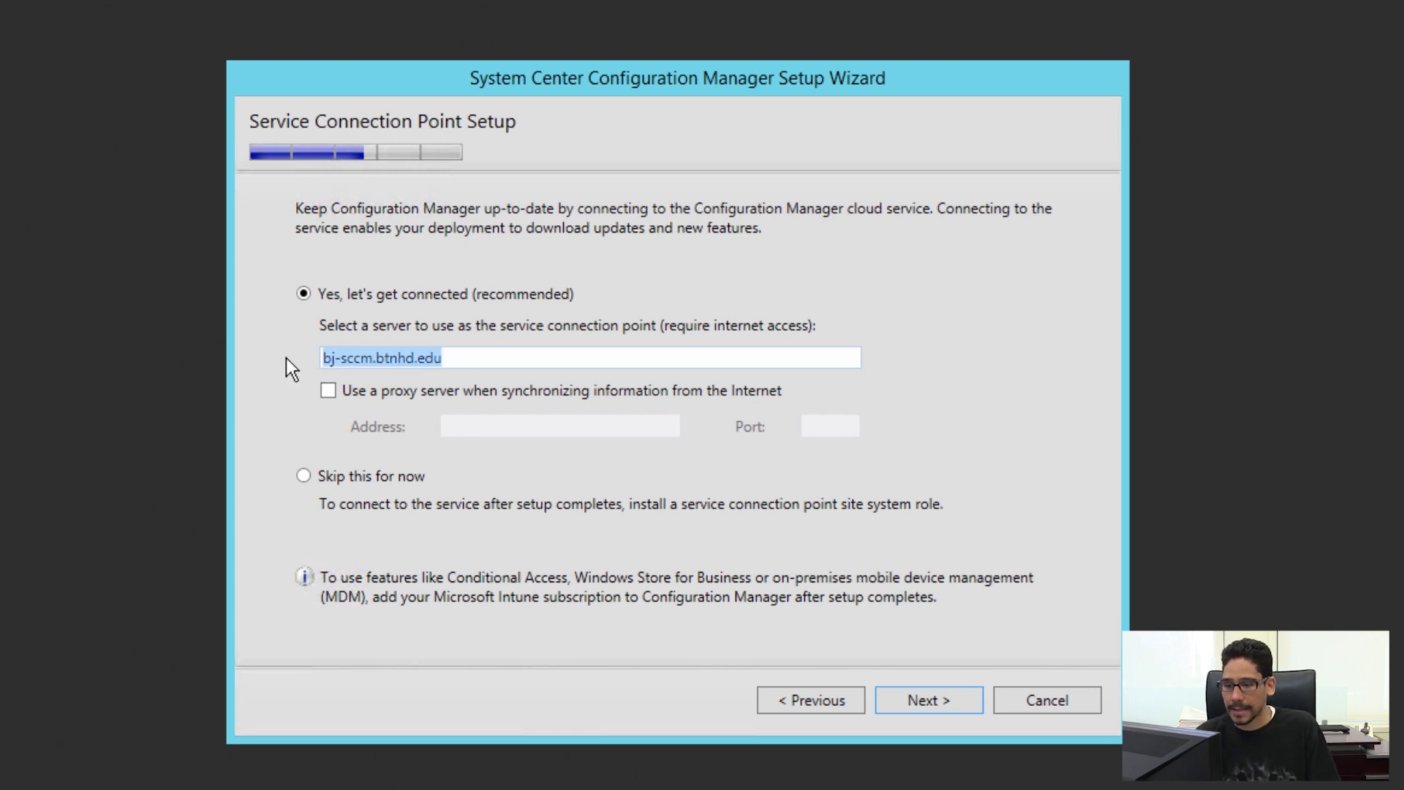
click(914, 704)
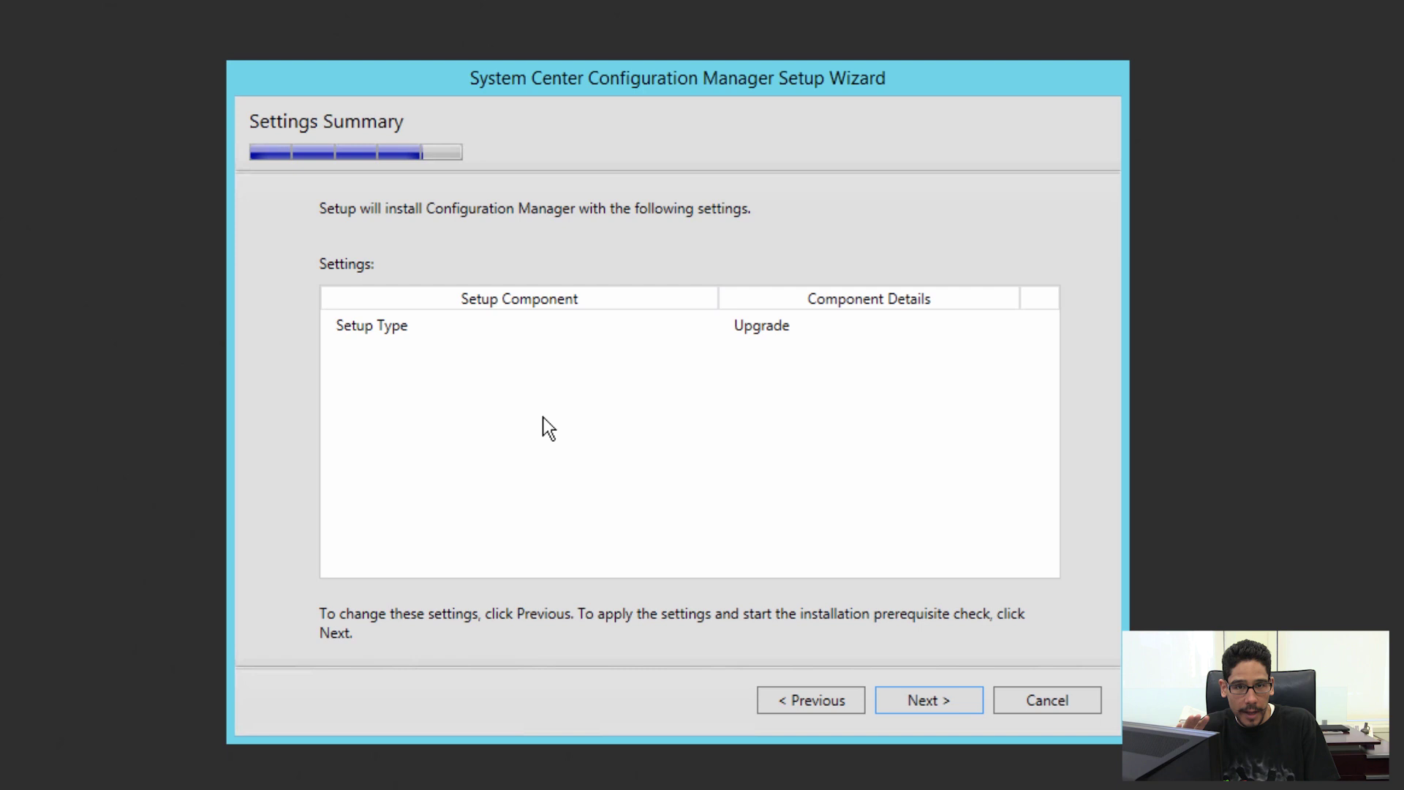
- Run the prerequisite check, passing with only SQL Server warnings, and begin the upgrade installation
click(920, 706)
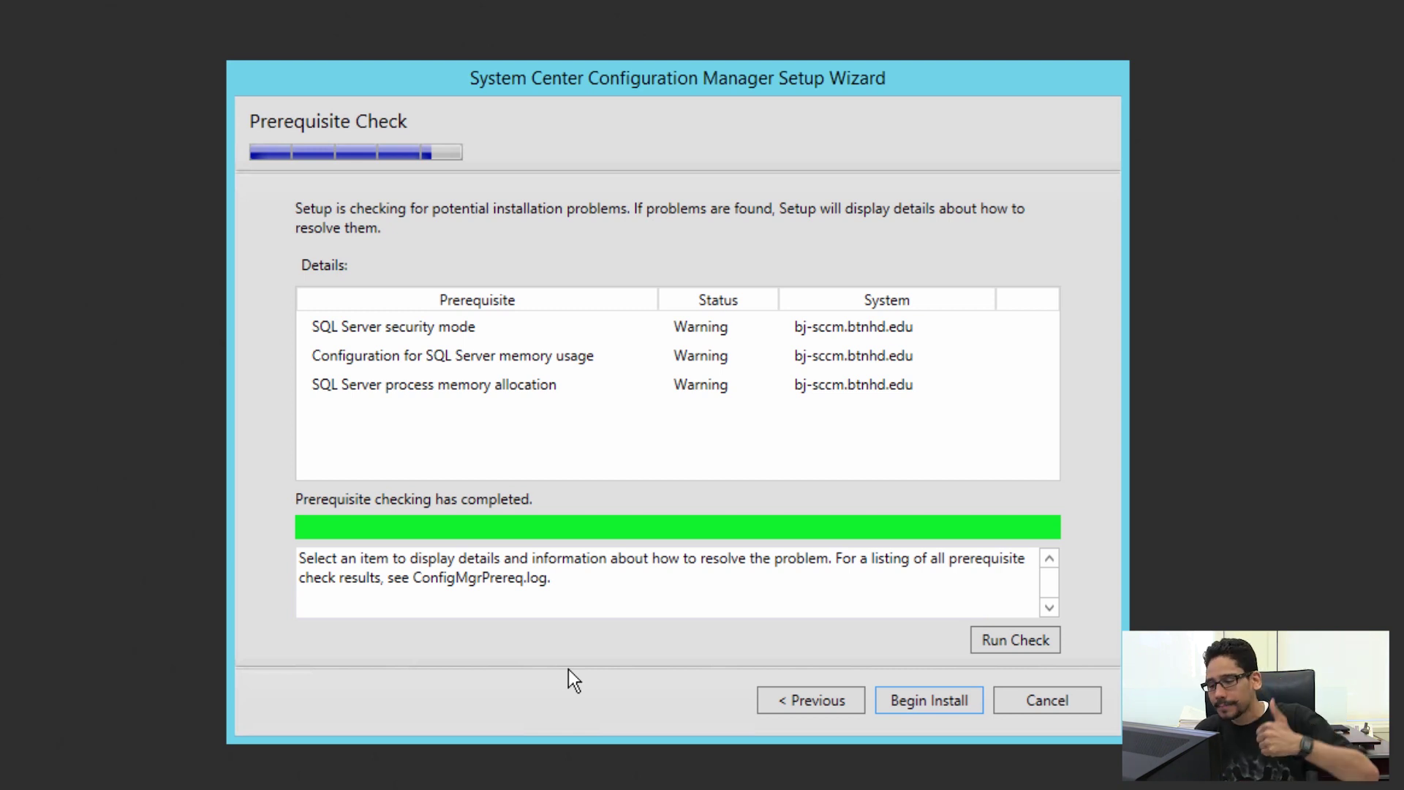
click(907, 707)
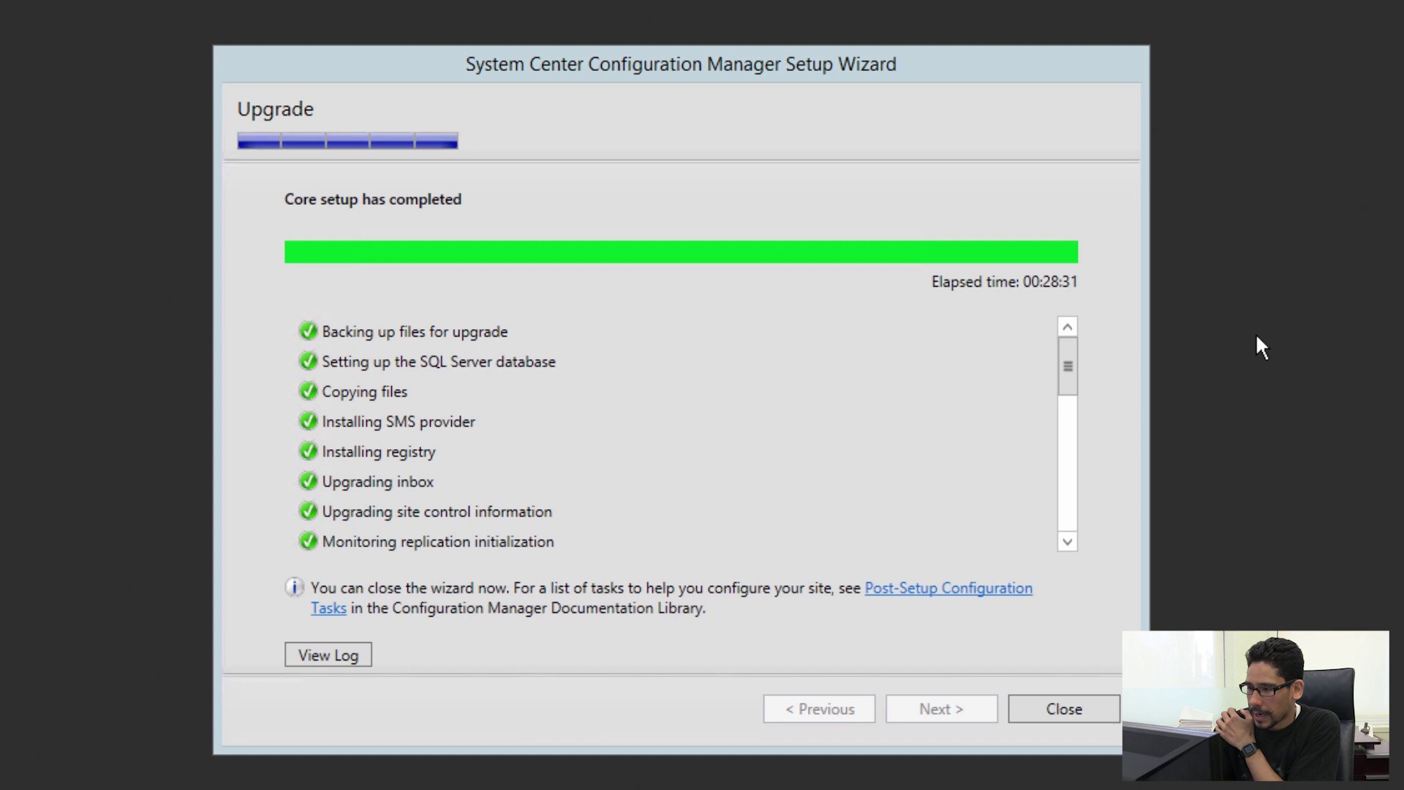
- Scroll through the wizard's completed upgrade checklist
click(1065, 370)
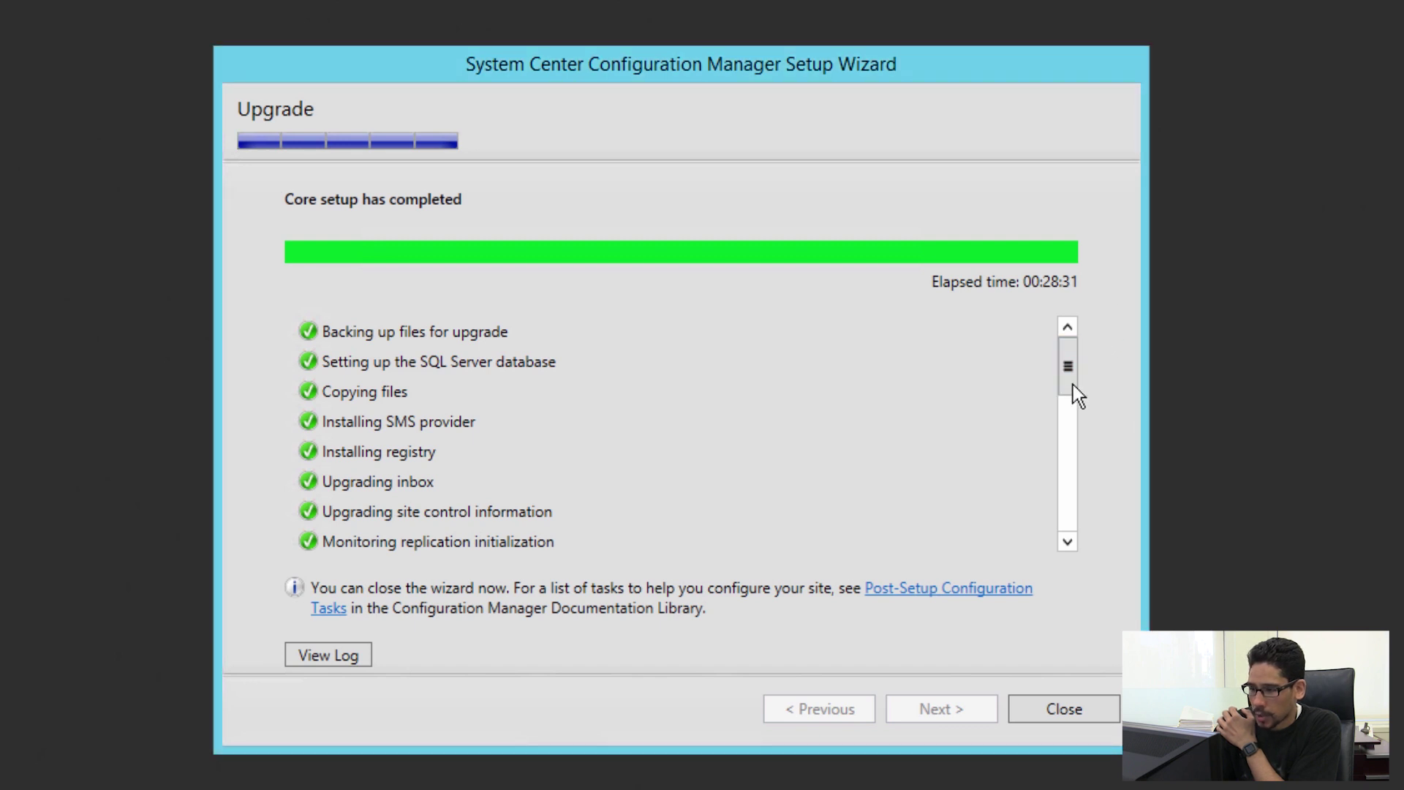
drag(1070, 402, 1046, 349)
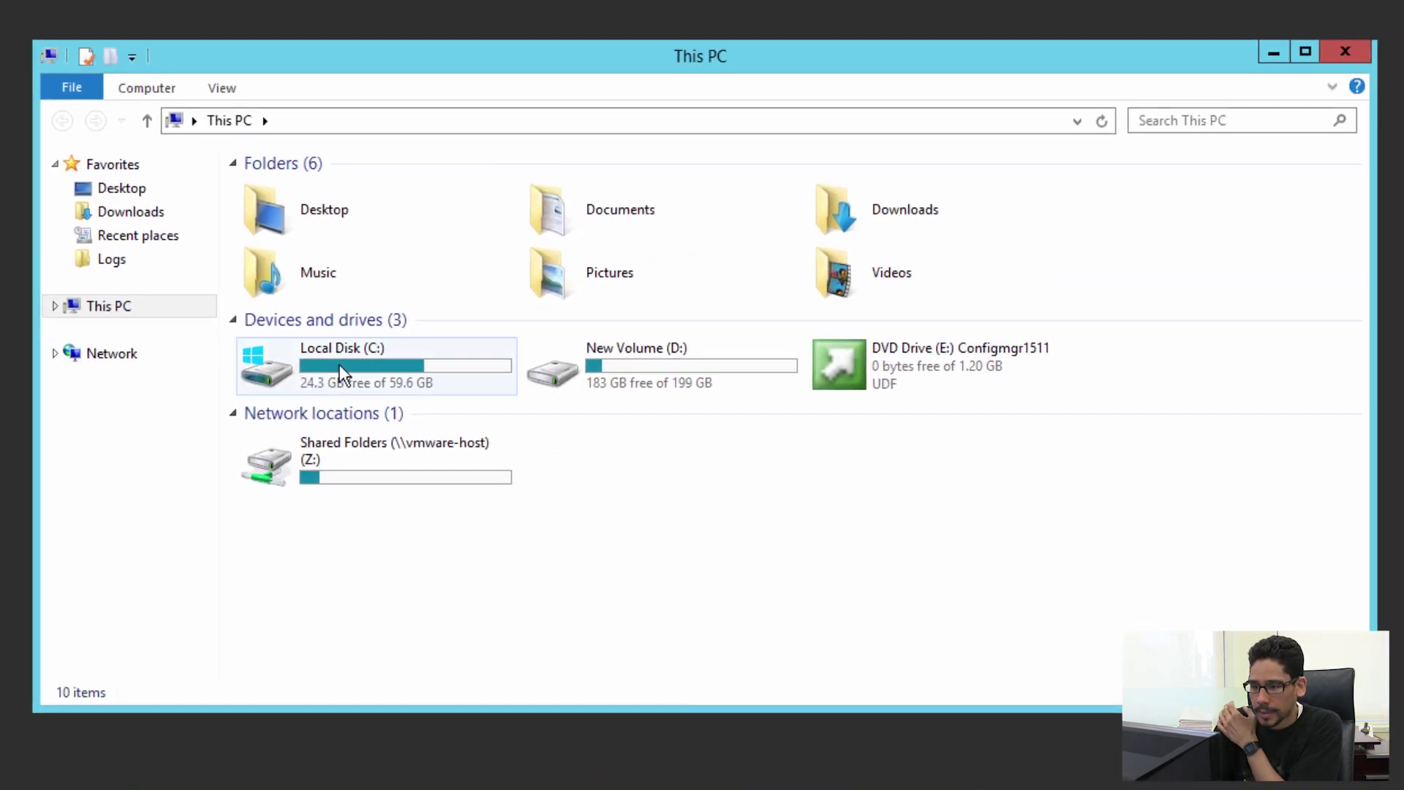
- Open ConfigMgrSetup.log from C: in CMTrace to confirm the upgrade completed, then close it
double_click(440, 329)
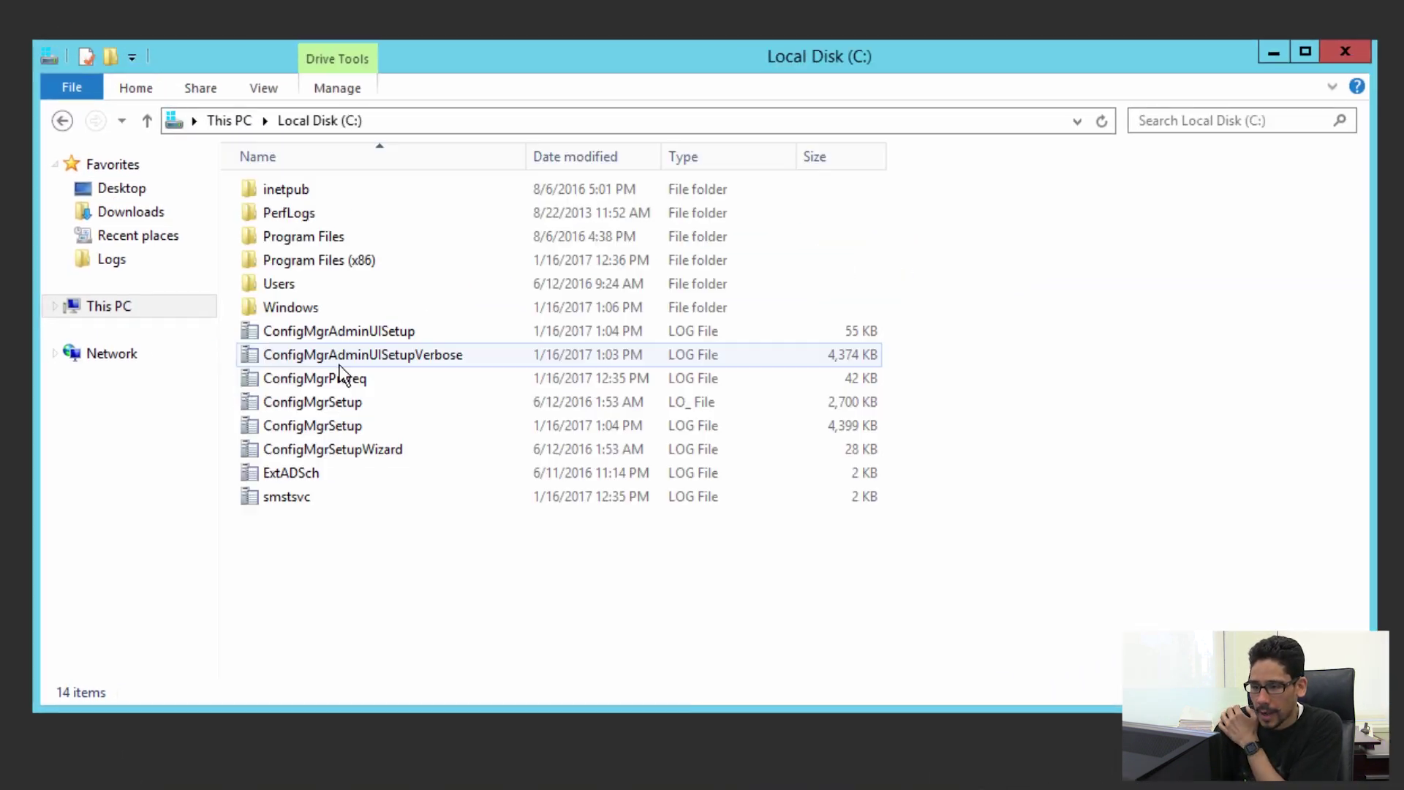
double_click(359, 430)
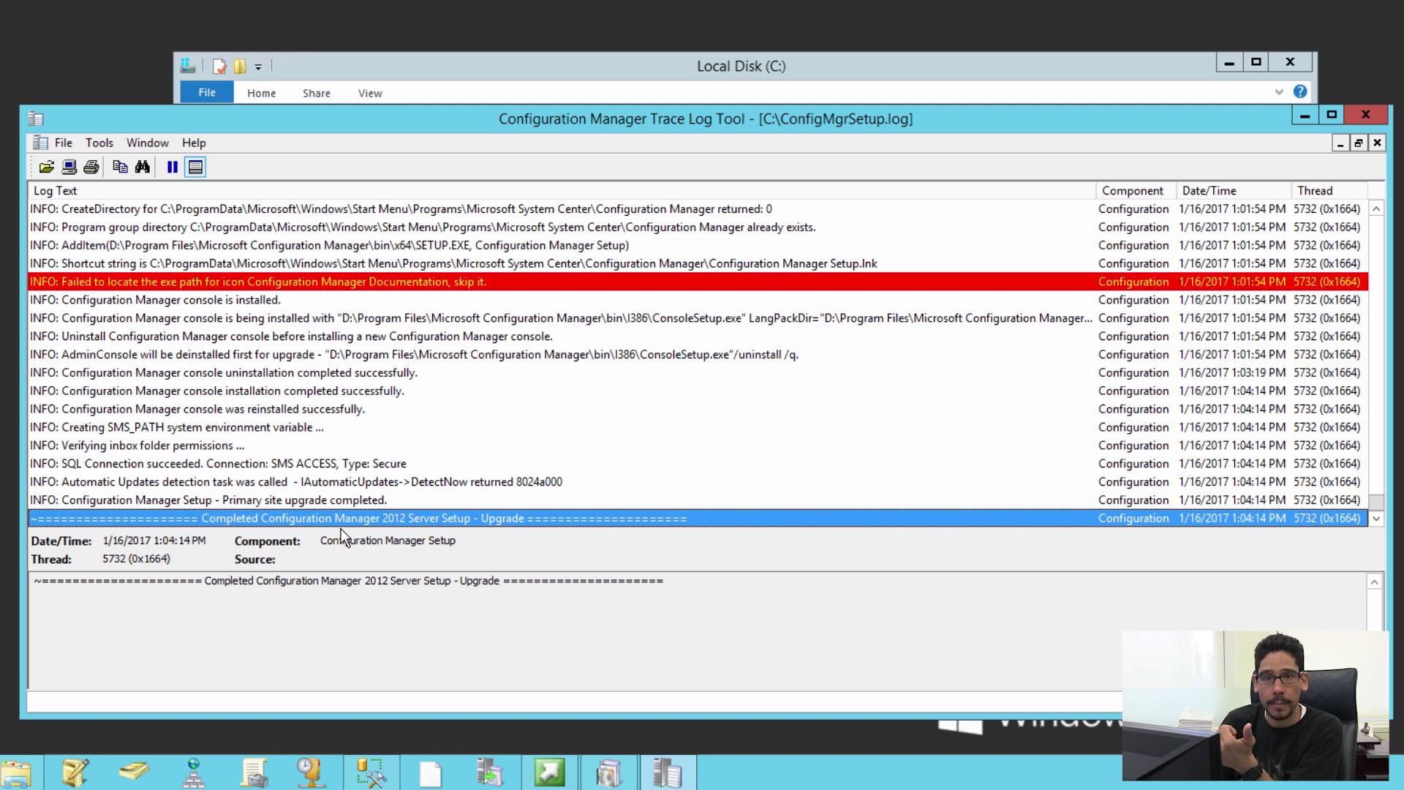
click(1365, 115)
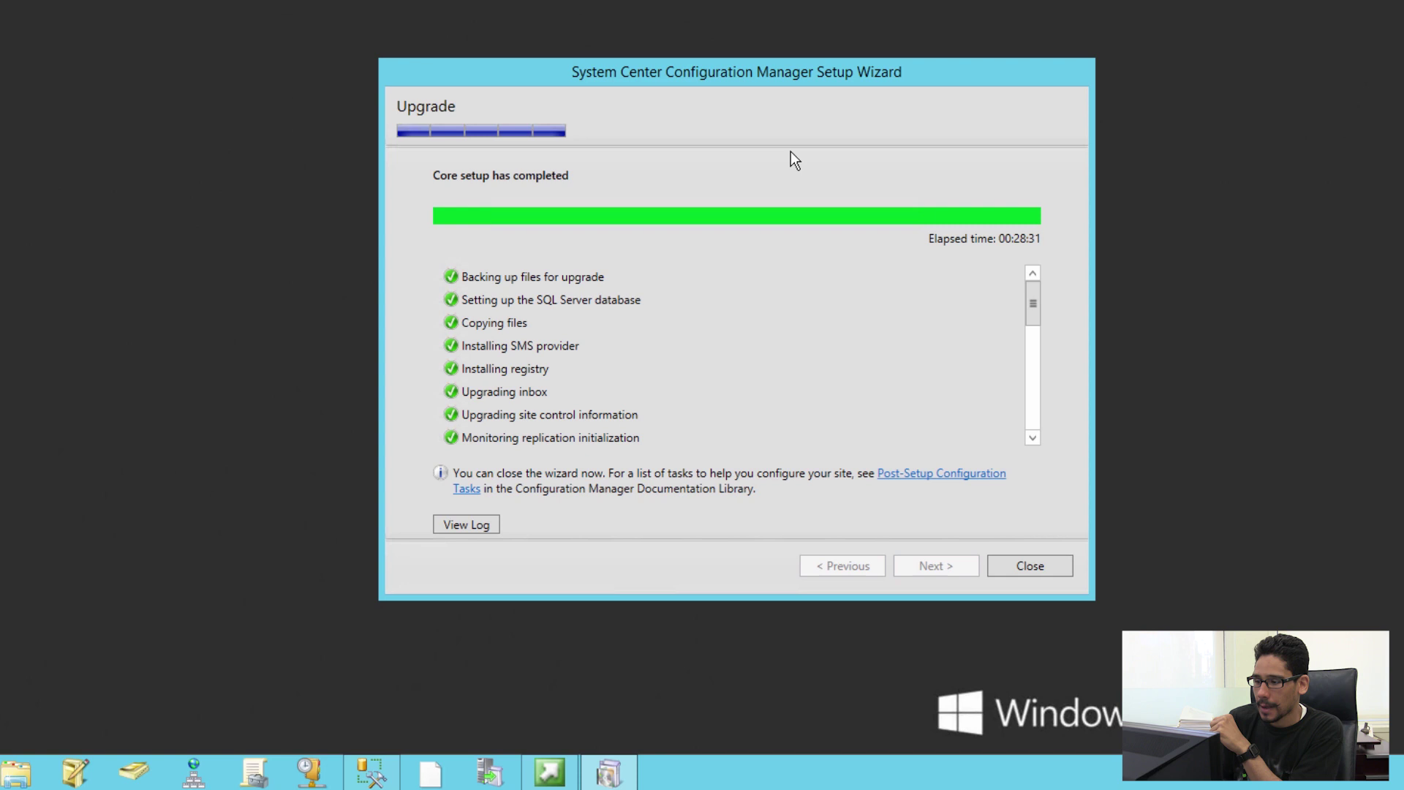
- Close the finished setup wizard and the 1511 launcher, then start the Configuration Manager console
click(1030, 571)
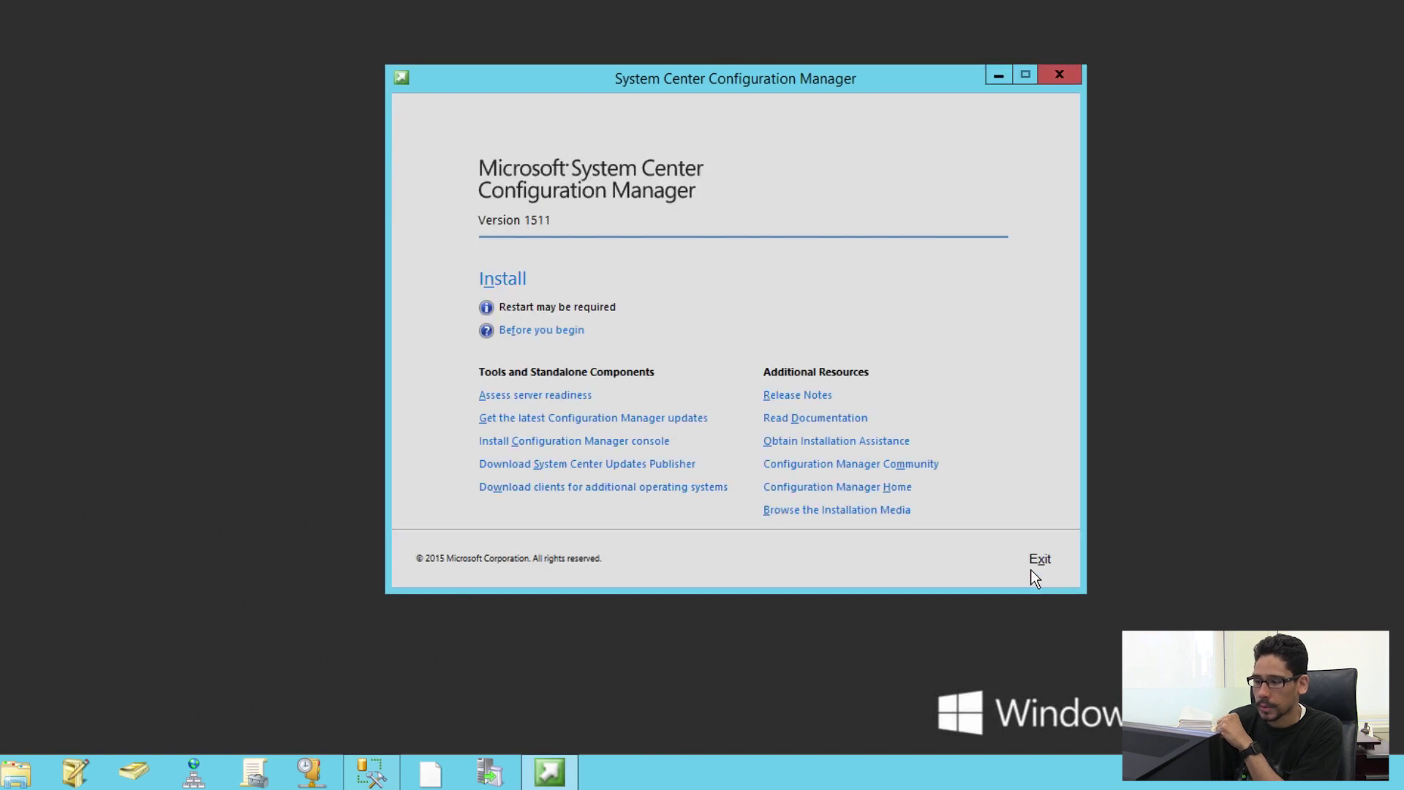
click(1039, 560)
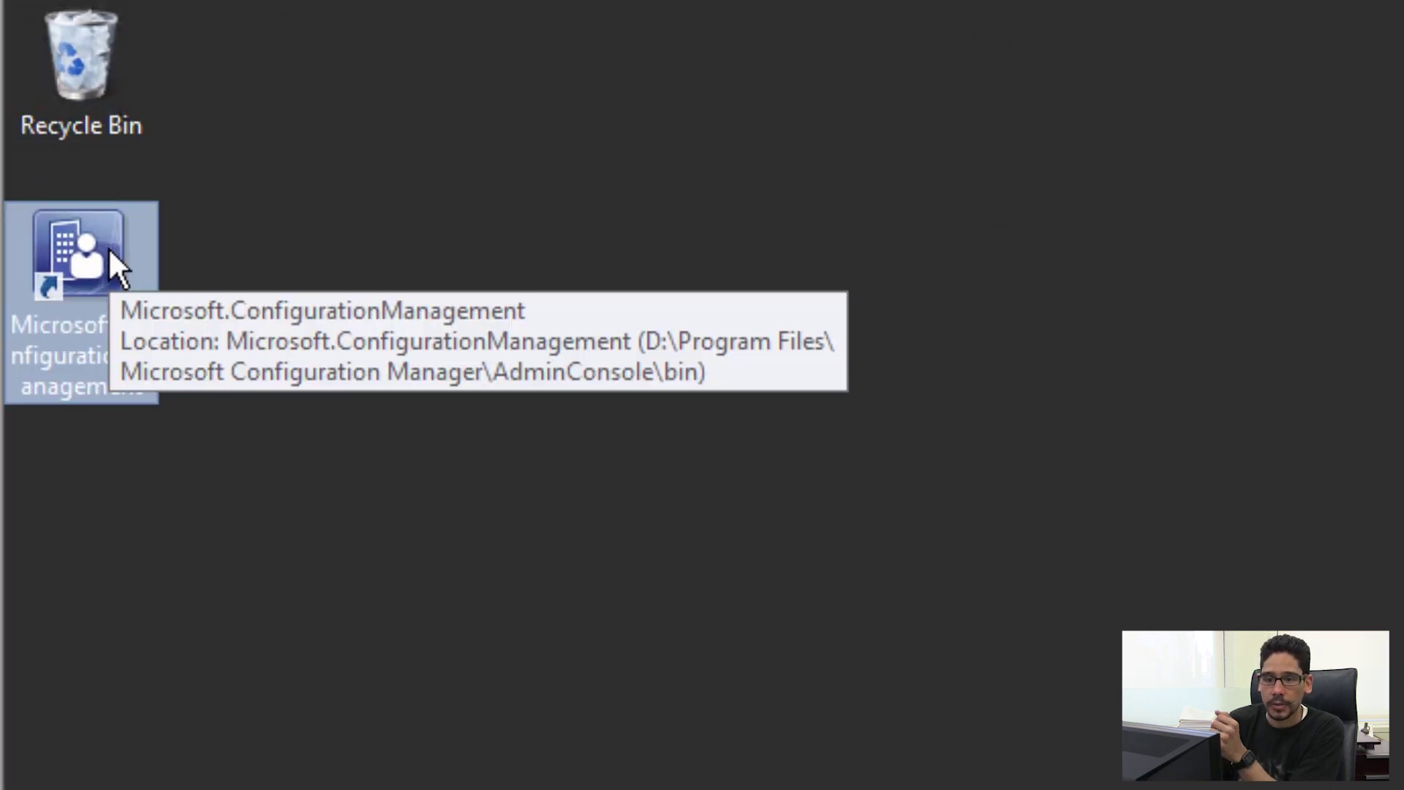
double_click(109, 250)
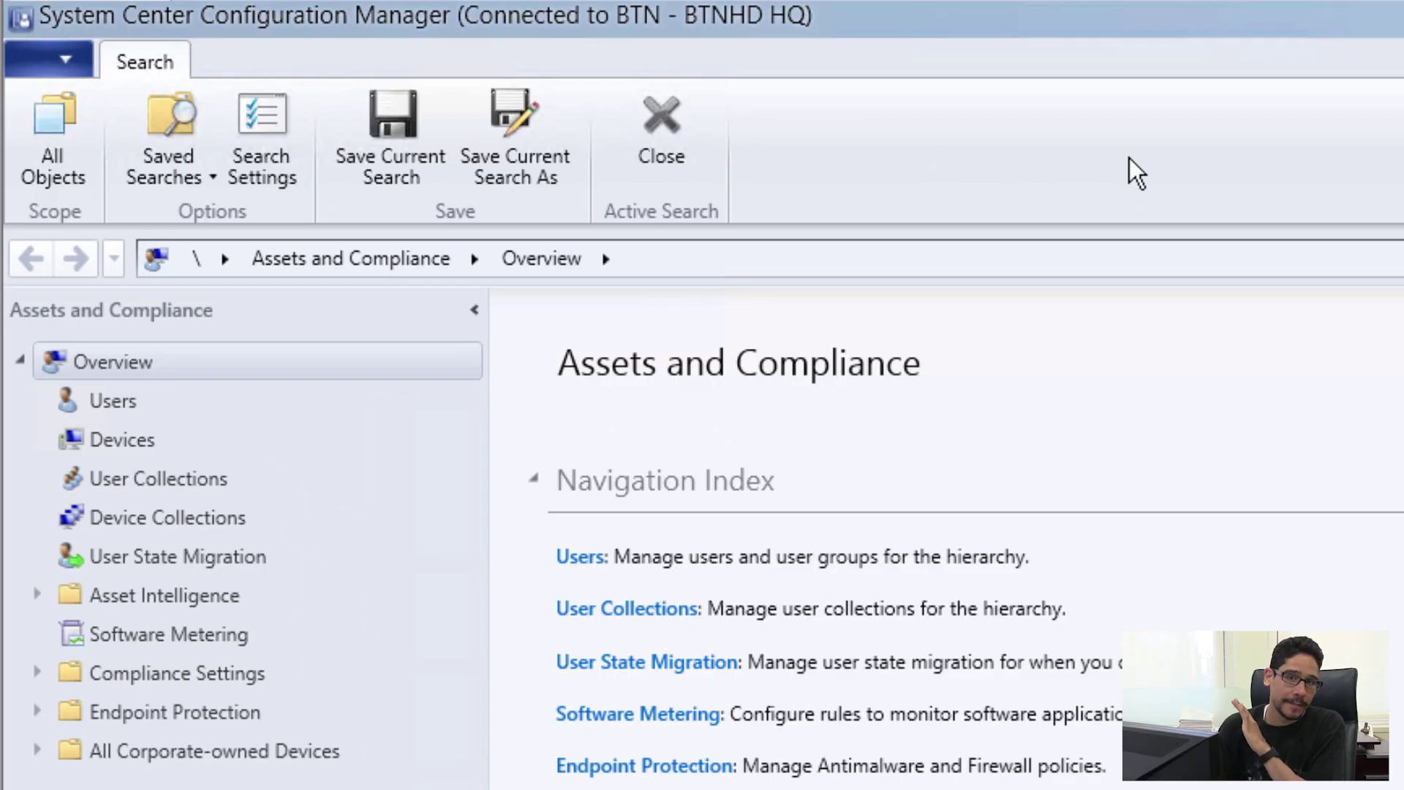
click(57, 60)
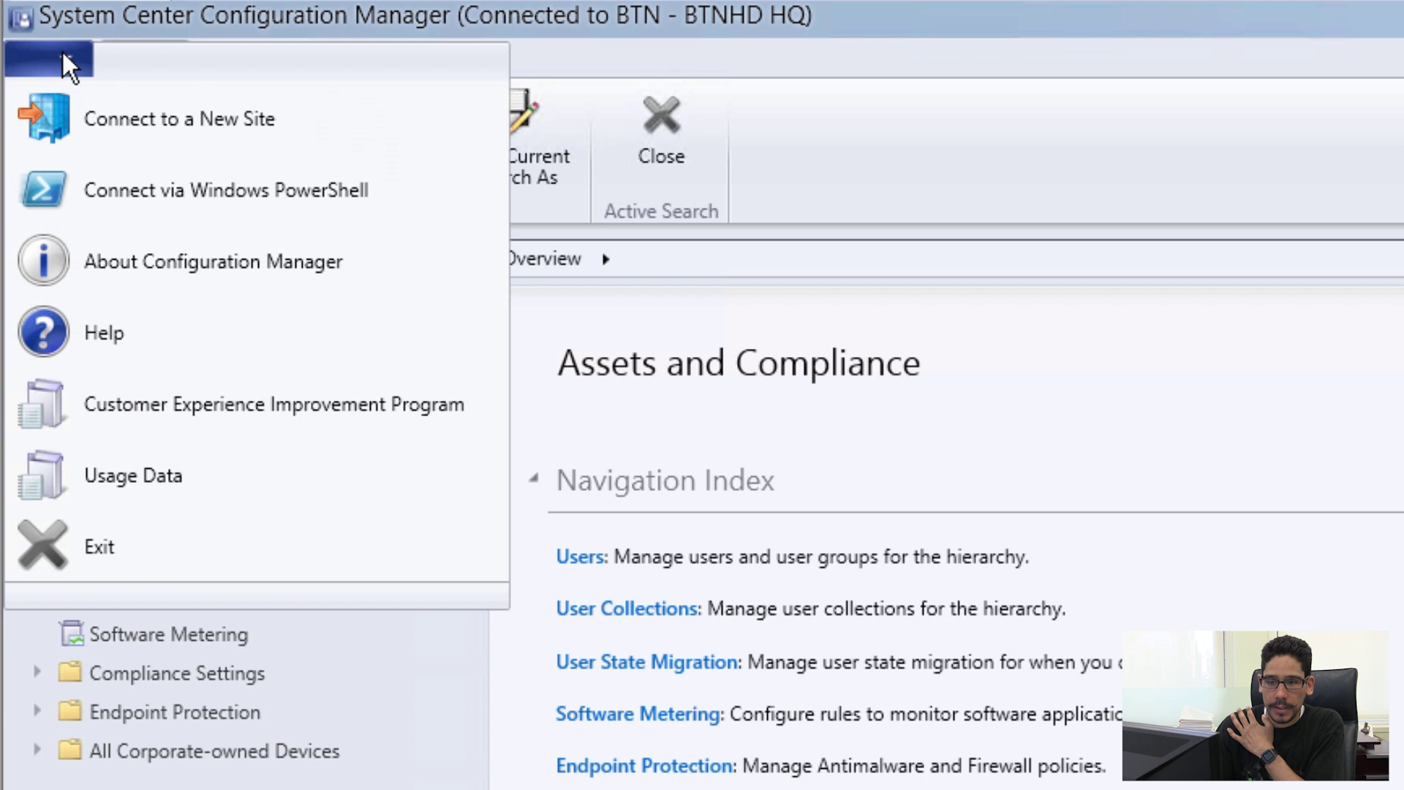
click(109, 265)
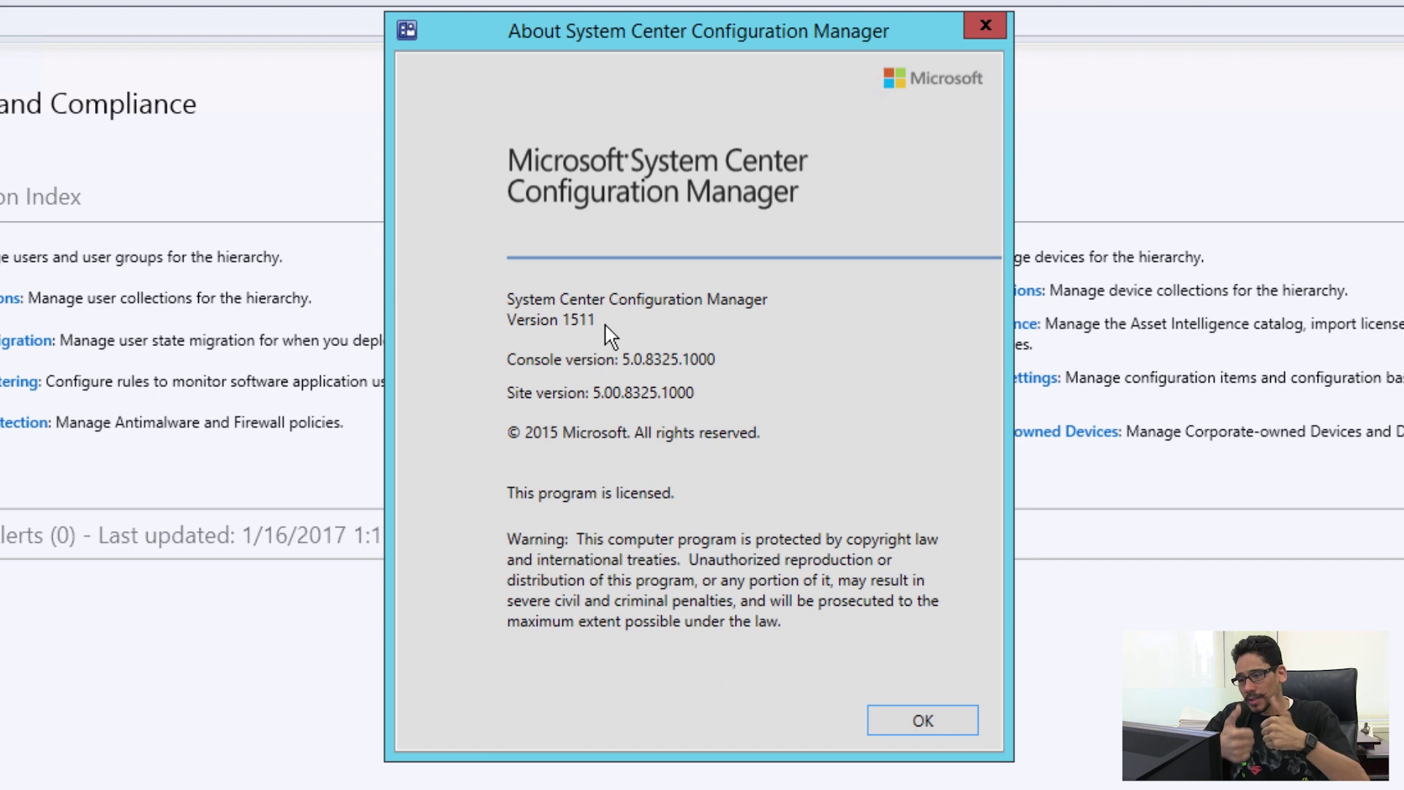
click(923, 721)
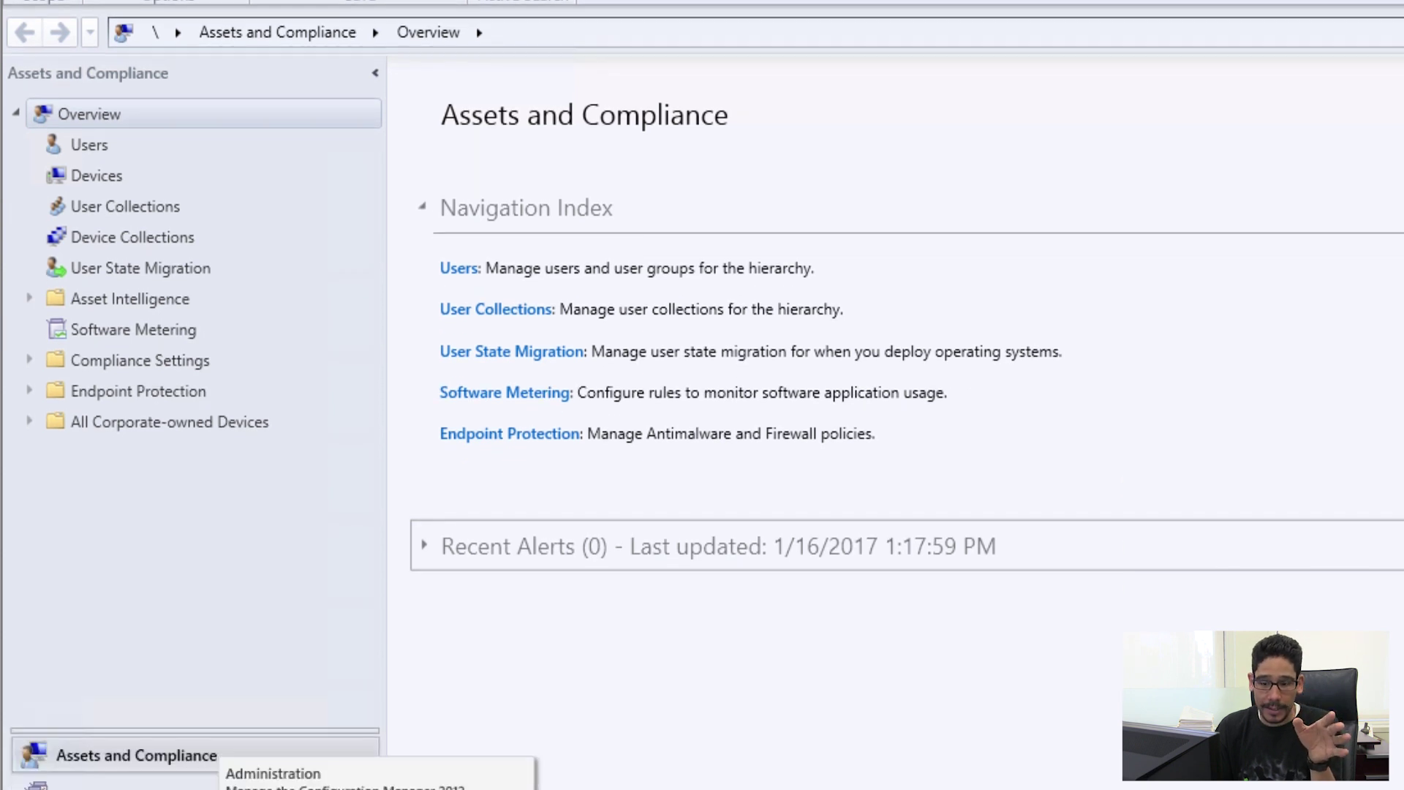
- Go to Administration > Site Configuration > Sites and open the BTN - BTNHD HQ site's properties
click(219, 699)
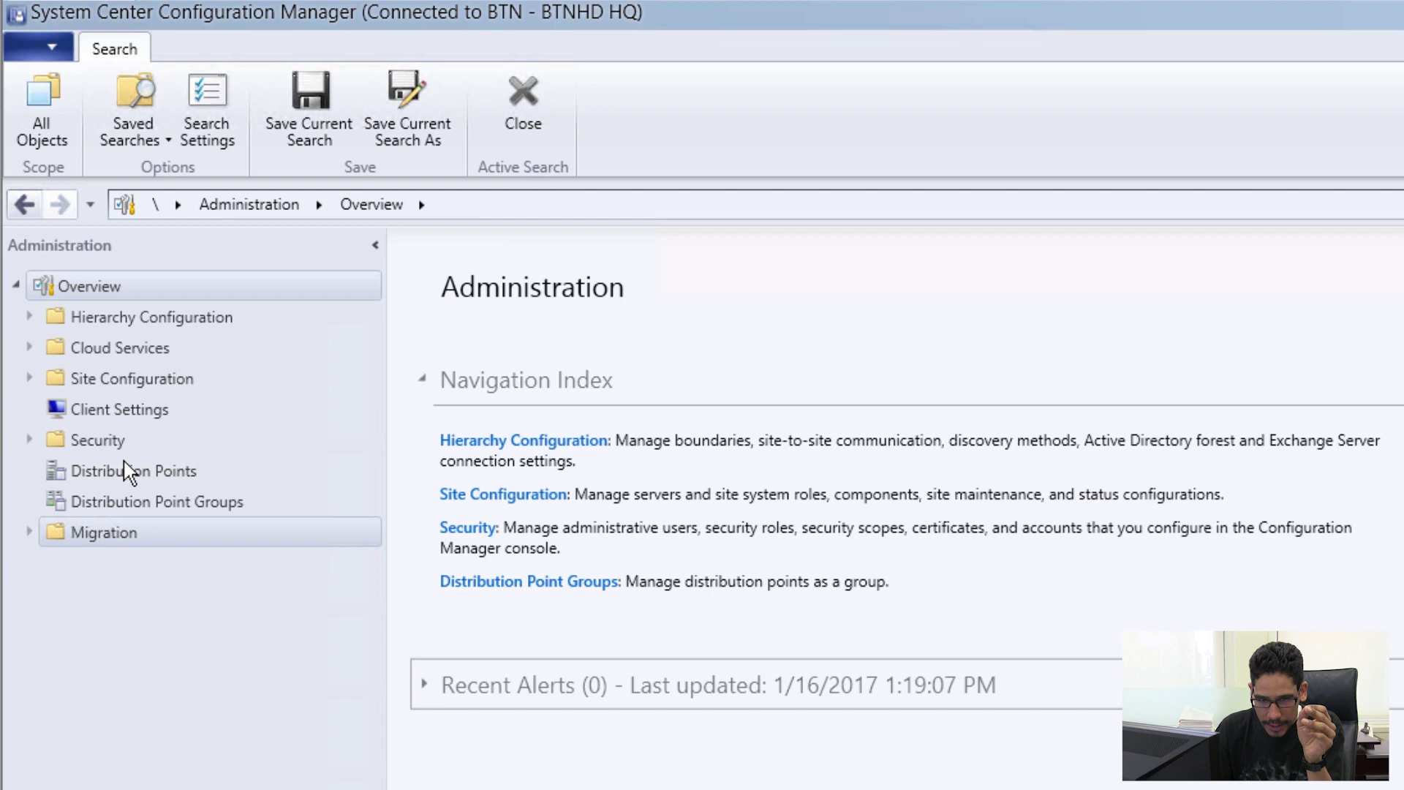
click(30, 379)
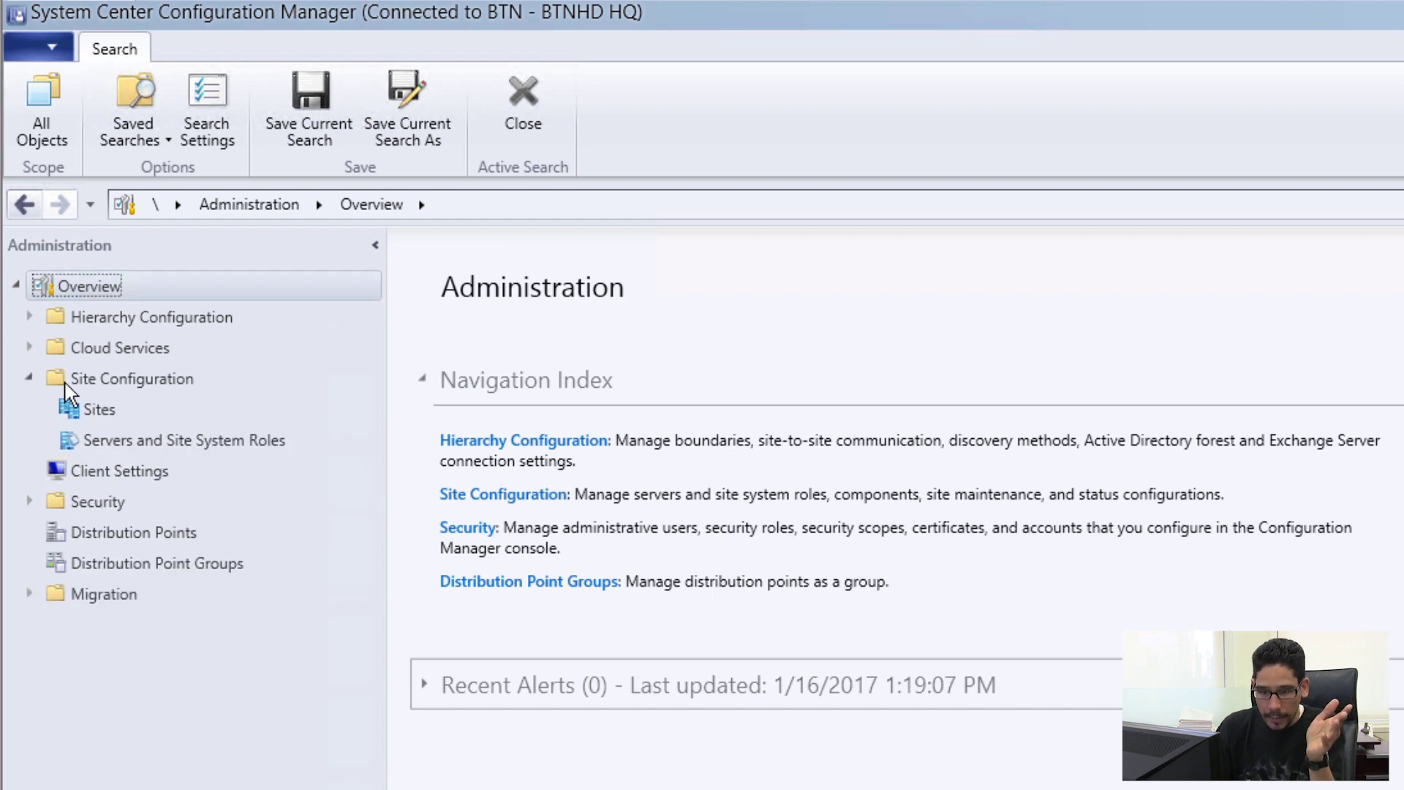
click(103, 411)
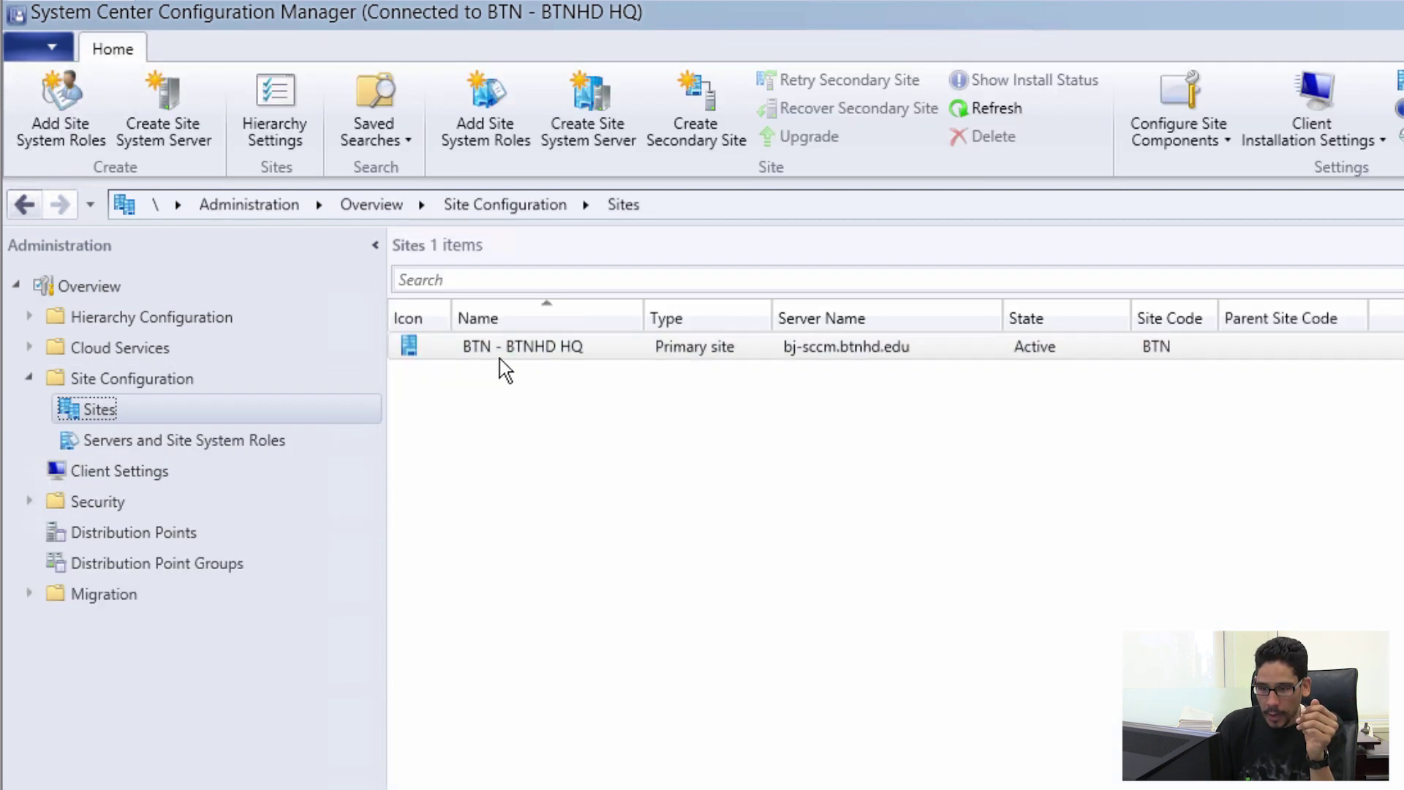
right_click(505, 352)
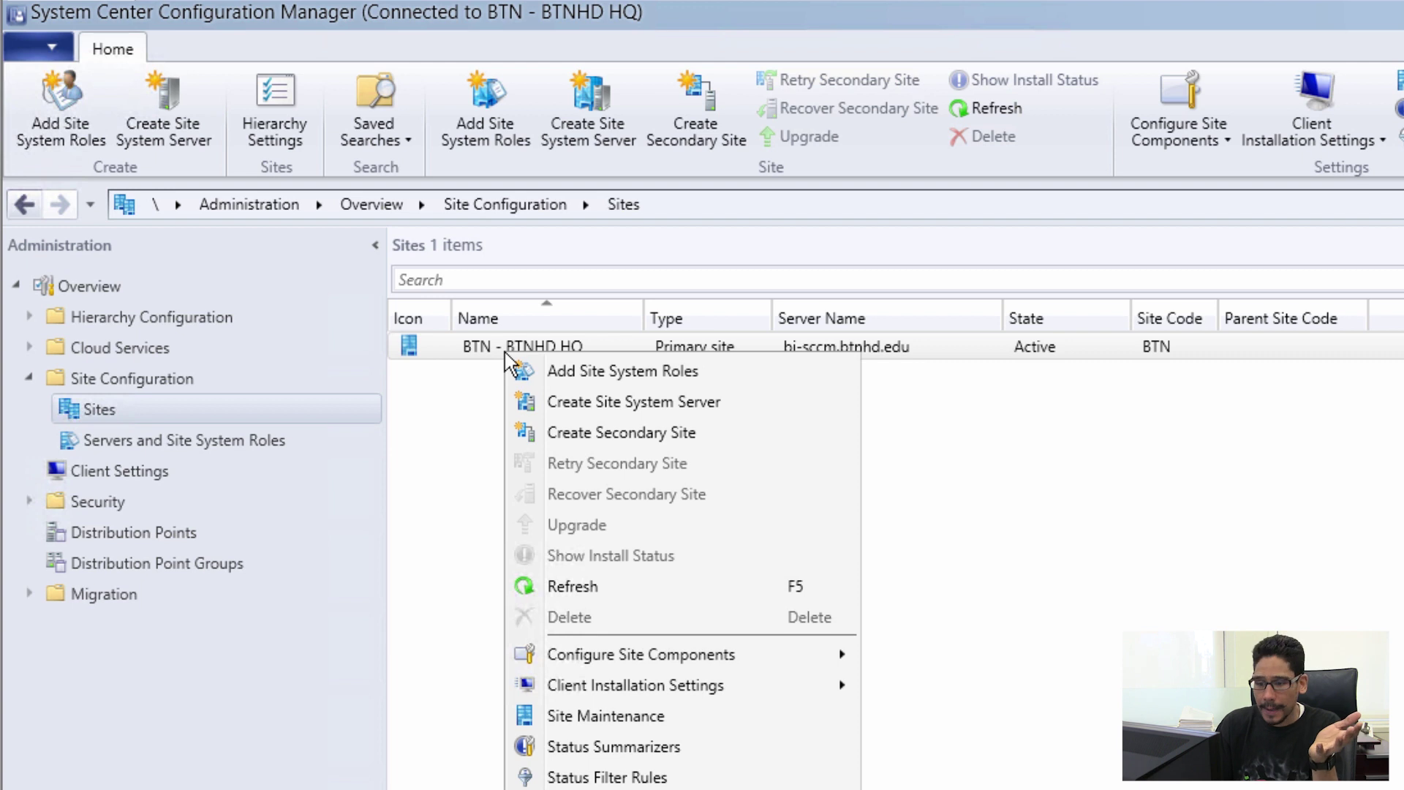
click(564, 761)
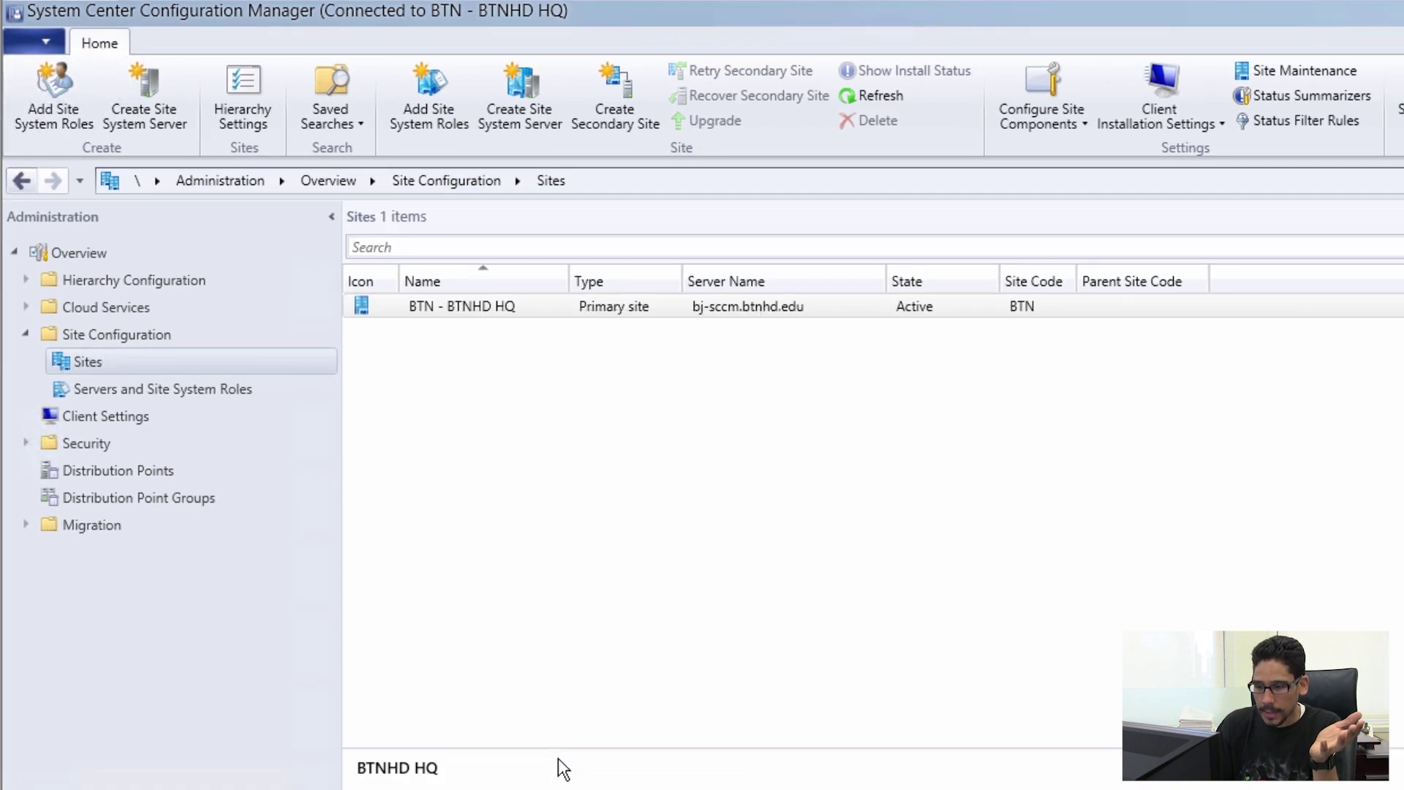